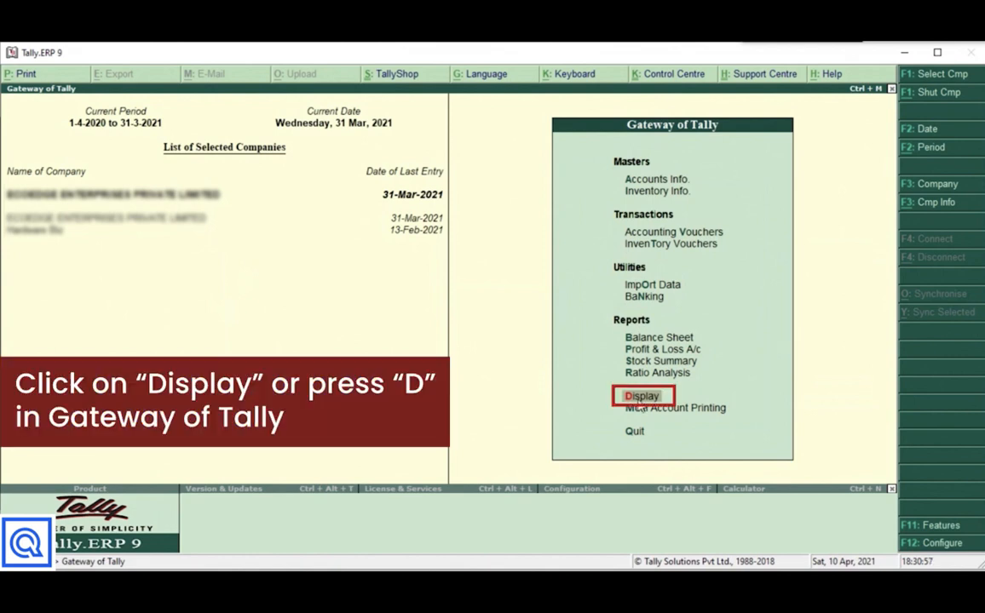
# Open GSTR-2 for 1-1-2021 to 31-1-2021 and drill into B2B Invoices - 3, 4A.
pyautogui.click(640, 400)
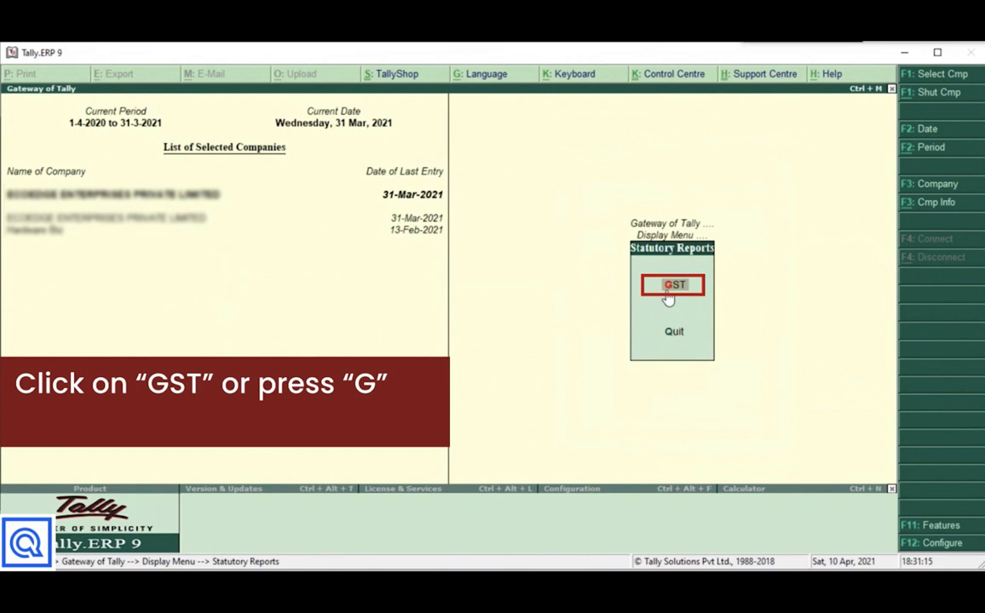
pyautogui.click(670, 288)
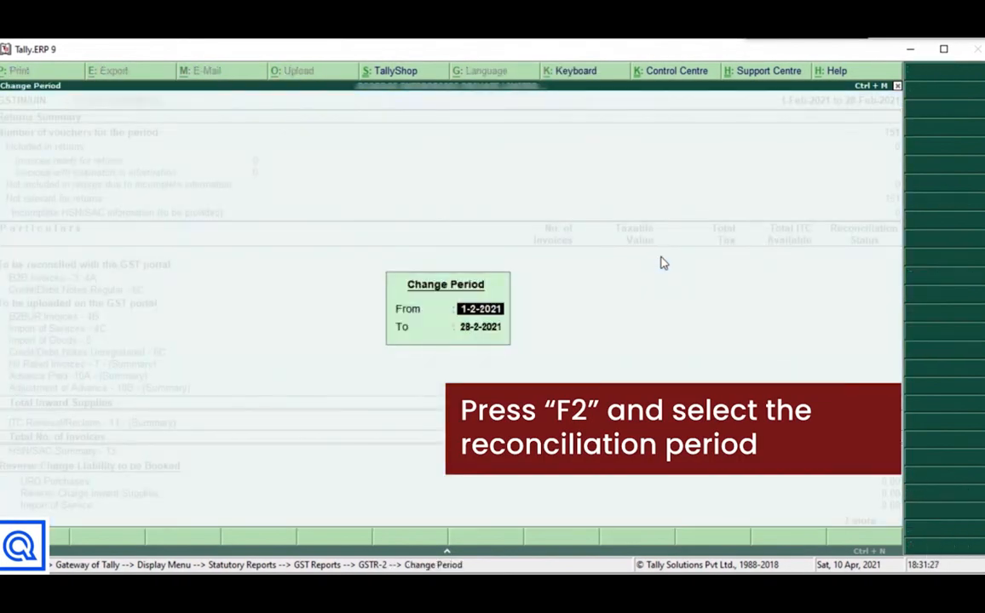
pyautogui.write('1-1')
pyautogui.press('Return')
pyautogui.write('31')
pyautogui.press('Return')
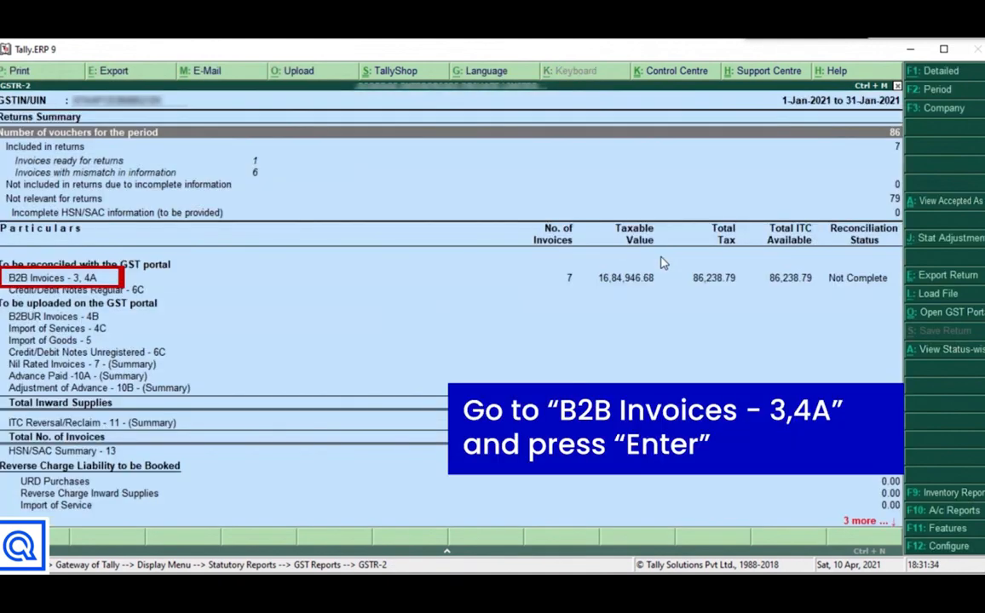
pyautogui.press('Down')
pyautogui.press('Down')
pyautogui.press('Down')
pyautogui.press('Down')
pyautogui.press('Down')
pyautogui.press('Down')
pyautogui.press('Down')
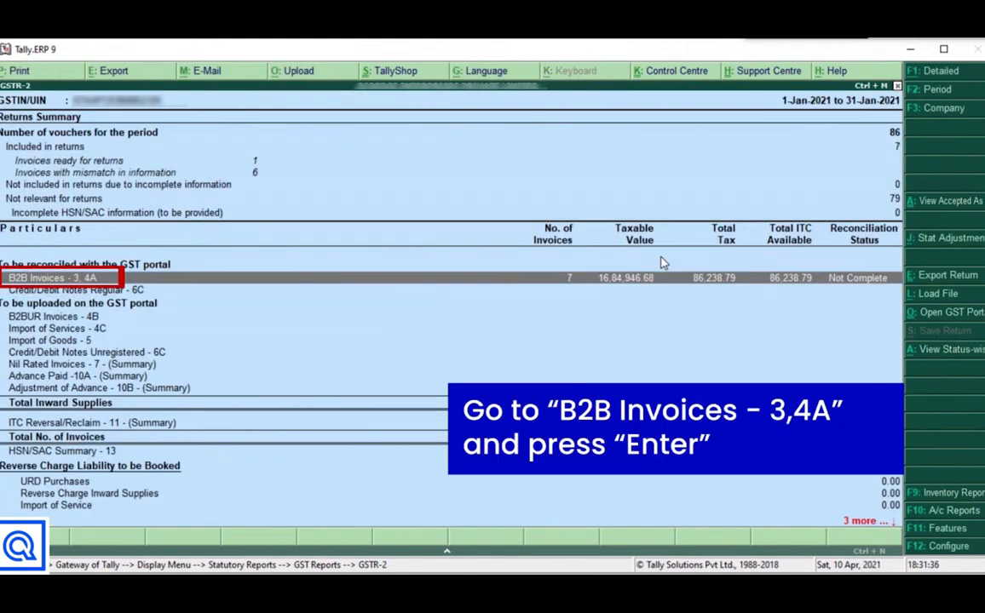
pyautogui.press('Return')
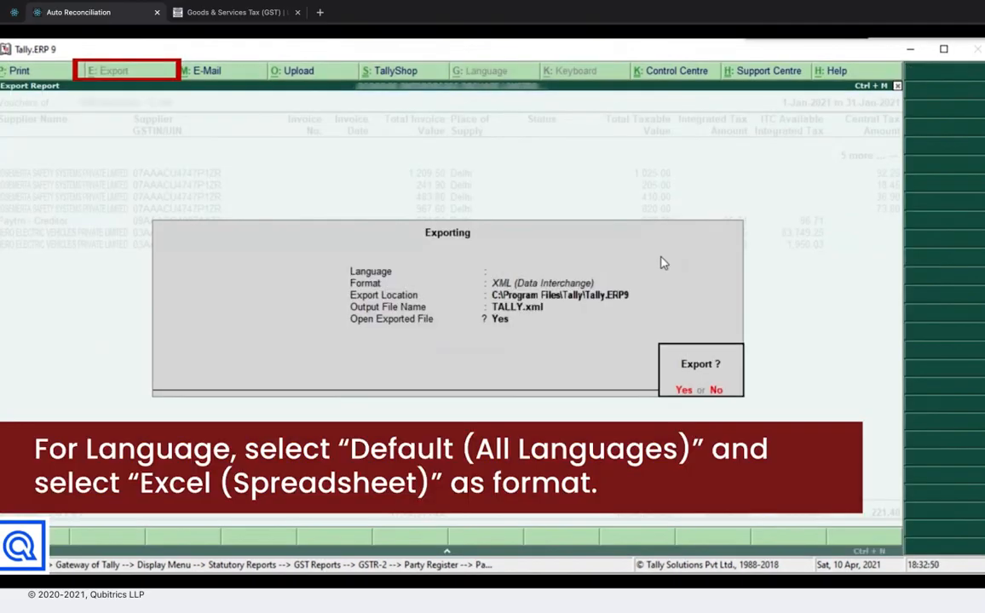
# Export the invoice-wise register as Excel (Spreadsheet) in Default (All Languages).
pyautogui.press('n')
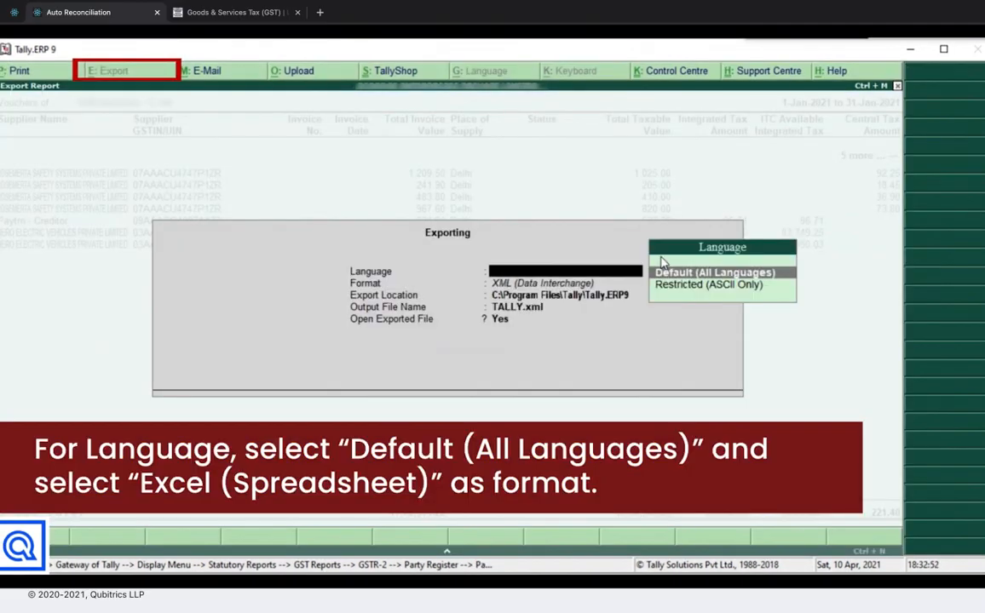
pyautogui.press('Return')
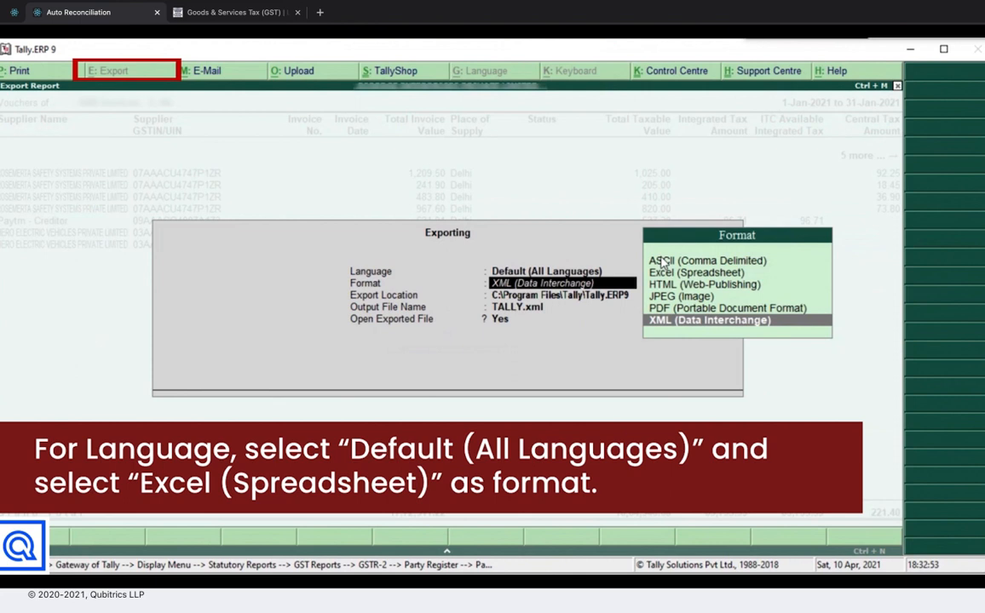
pyautogui.press('Up')
pyautogui.press('Up')
pyautogui.press('Up')
pyautogui.press('Up')
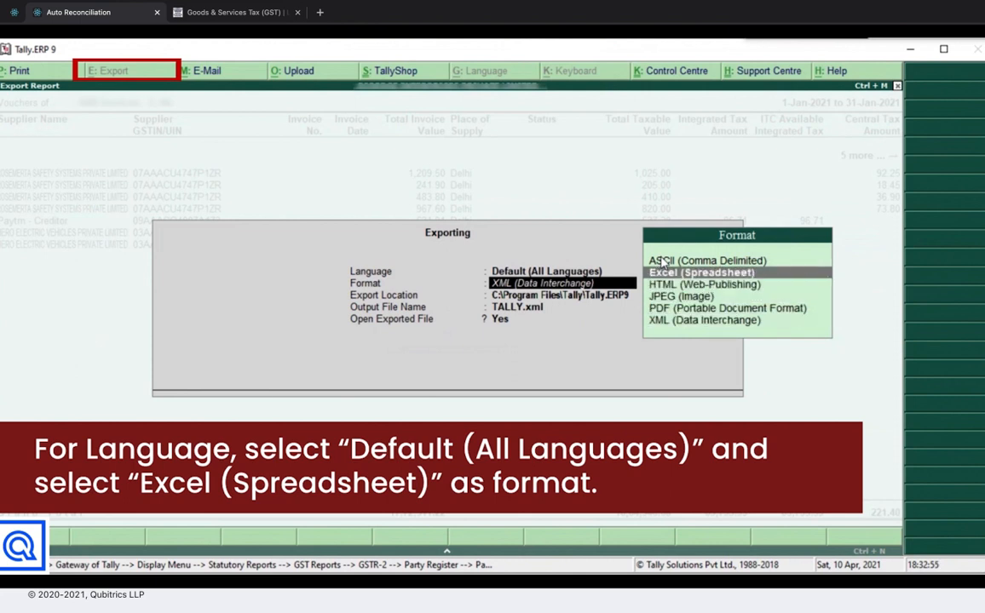
pyautogui.press('Return')
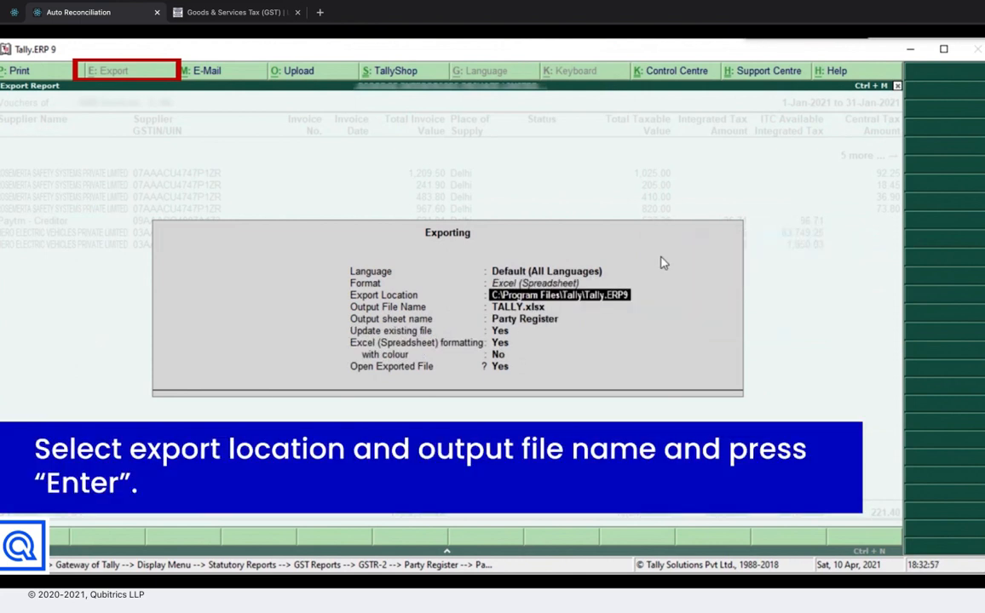
pyautogui.press('Return')
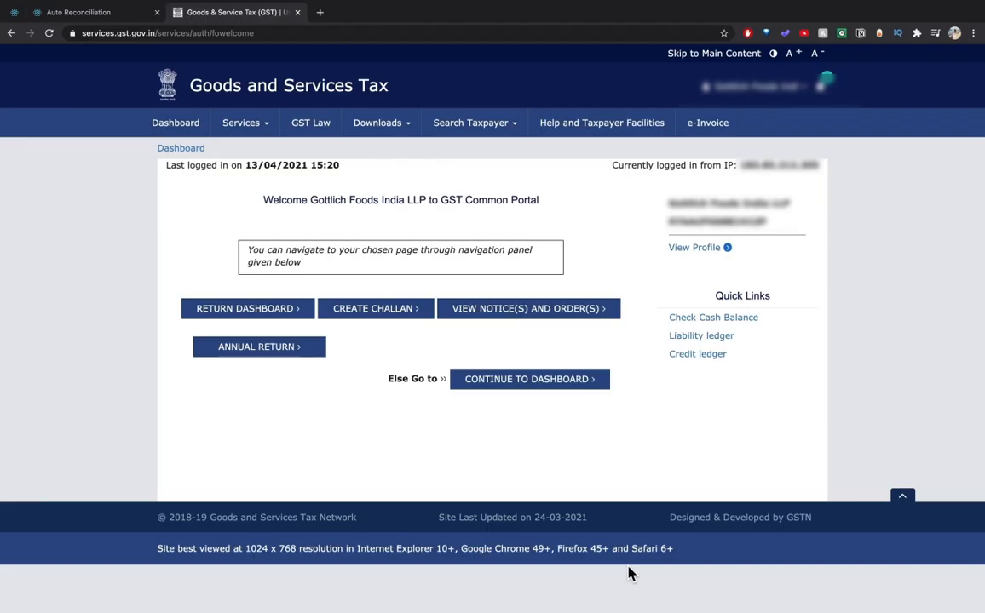
# Search the Returns Dashboard for January of financial year 2020-21.
pyautogui.click(281, 312)
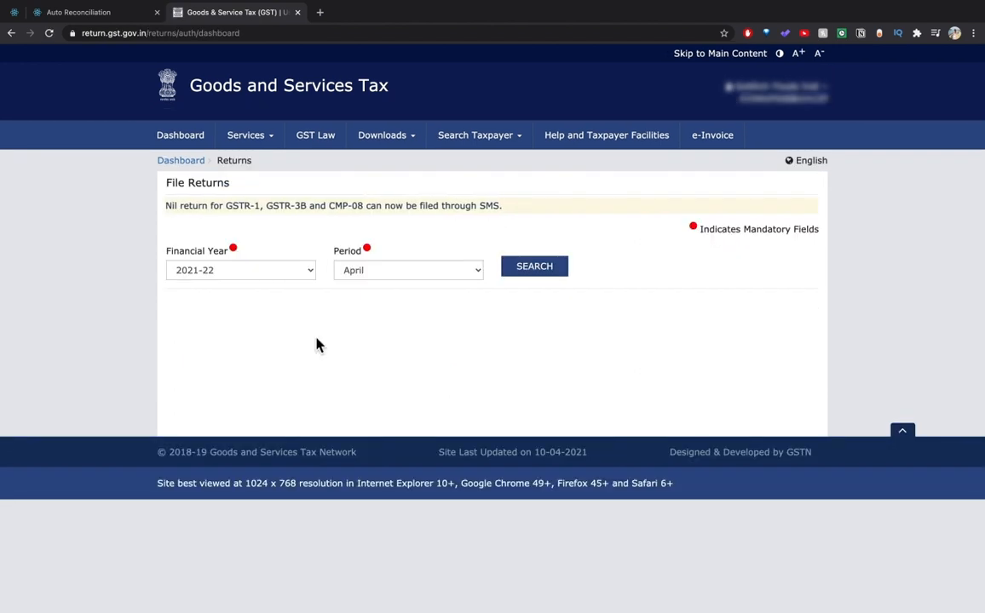
pyautogui.click(309, 276)
pyautogui.click(303, 285)
pyautogui.click(377, 281)
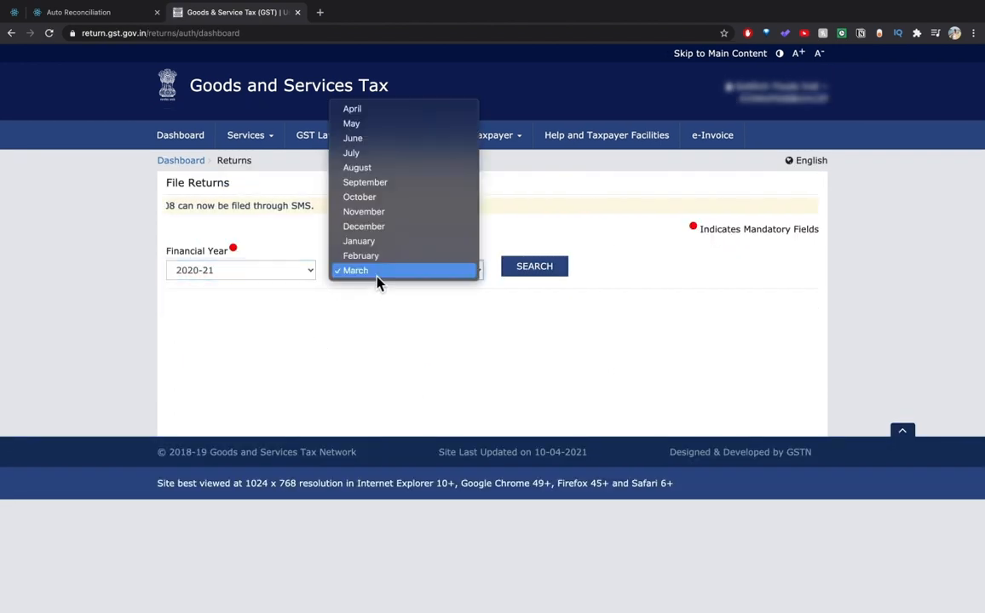
pyautogui.click(392, 242)
pyautogui.click(528, 274)
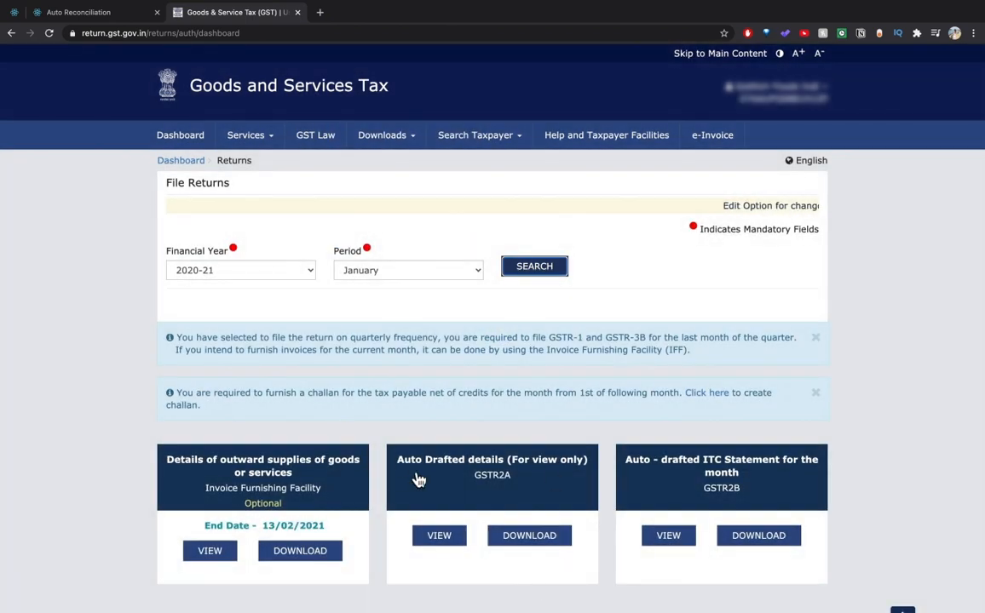
# Generate the GSTR-2A Excel file from the GSTR2A offline download page.
pyautogui.click(535, 539)
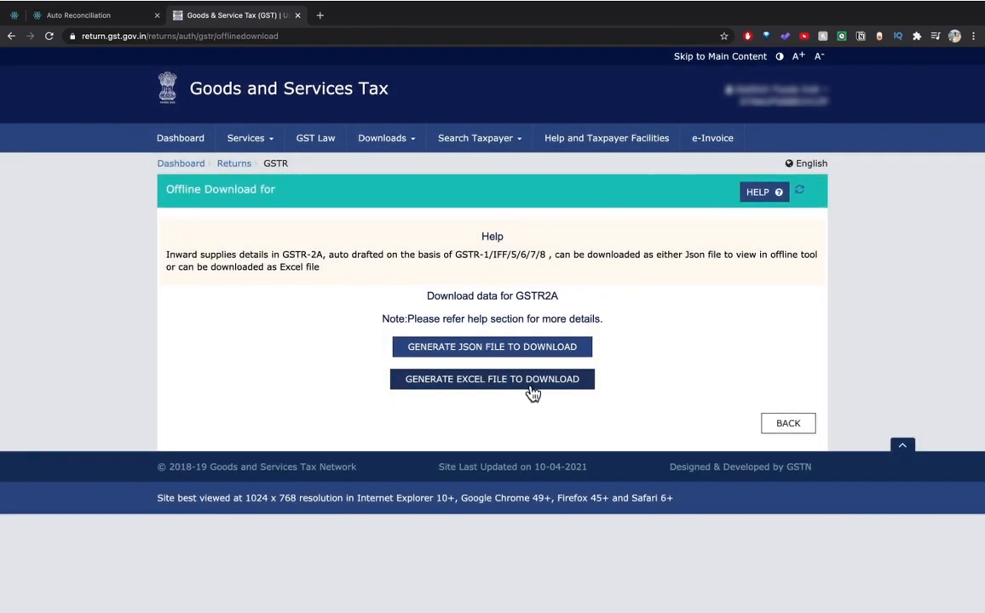
pyautogui.click(530, 386)
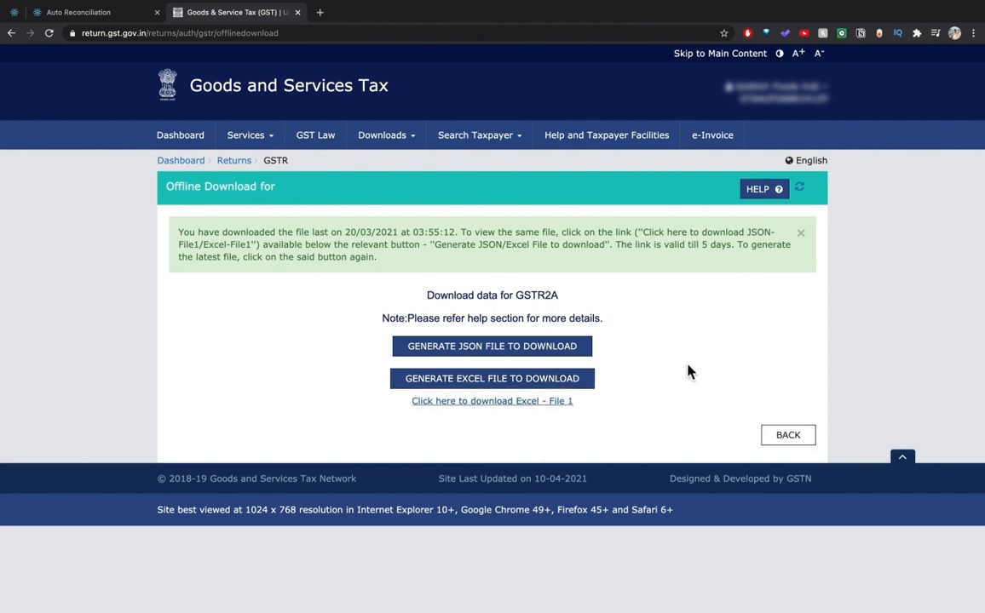
pyautogui.hotkey('ctrl', 'Right')
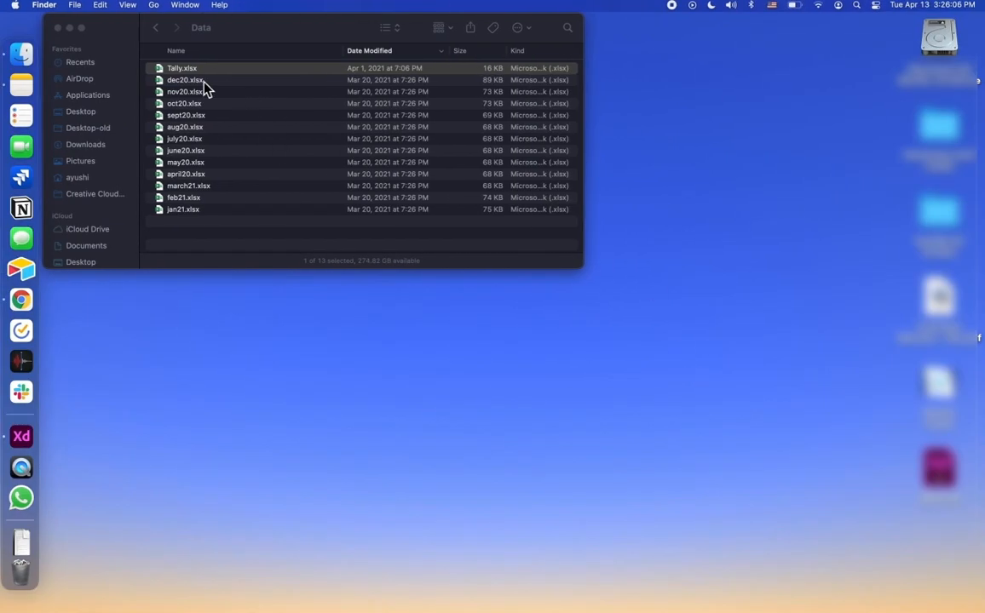
pyautogui.click(204, 81)
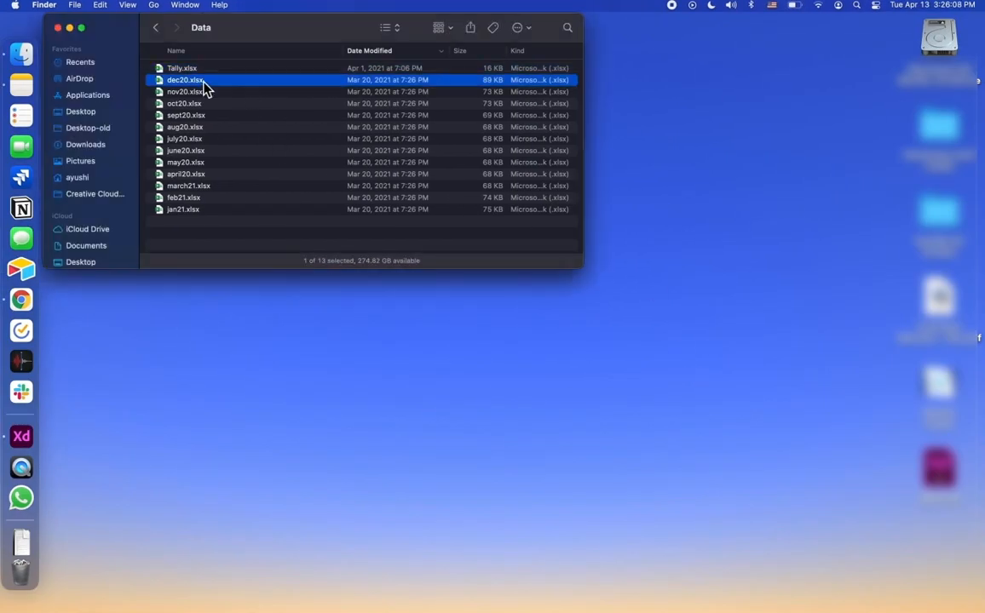
pyautogui.keyDown('shift'); pyautogui.click(194, 212); pyautogui.keyUp('shift')
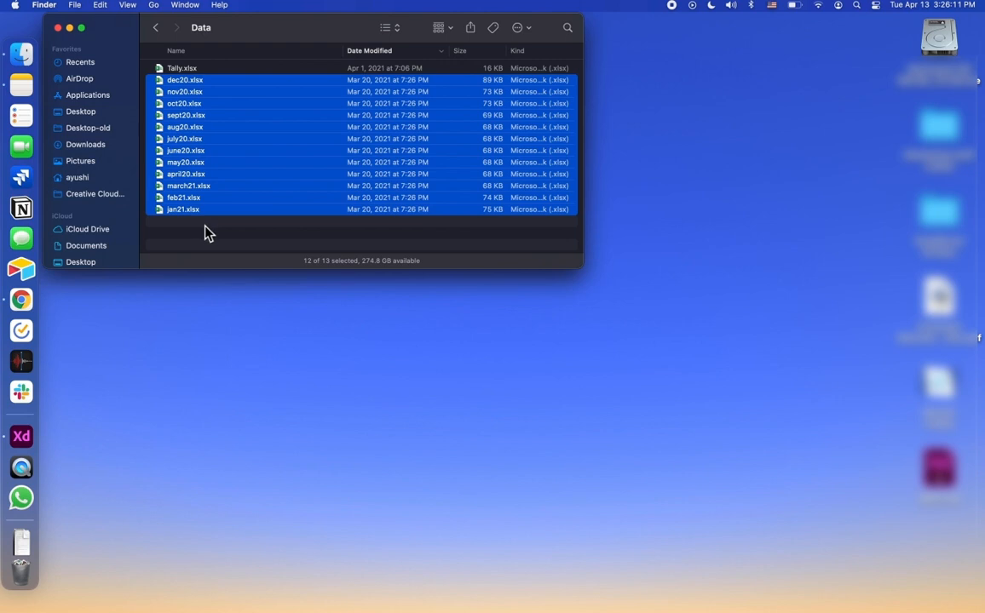
pyautogui.click(205, 232)
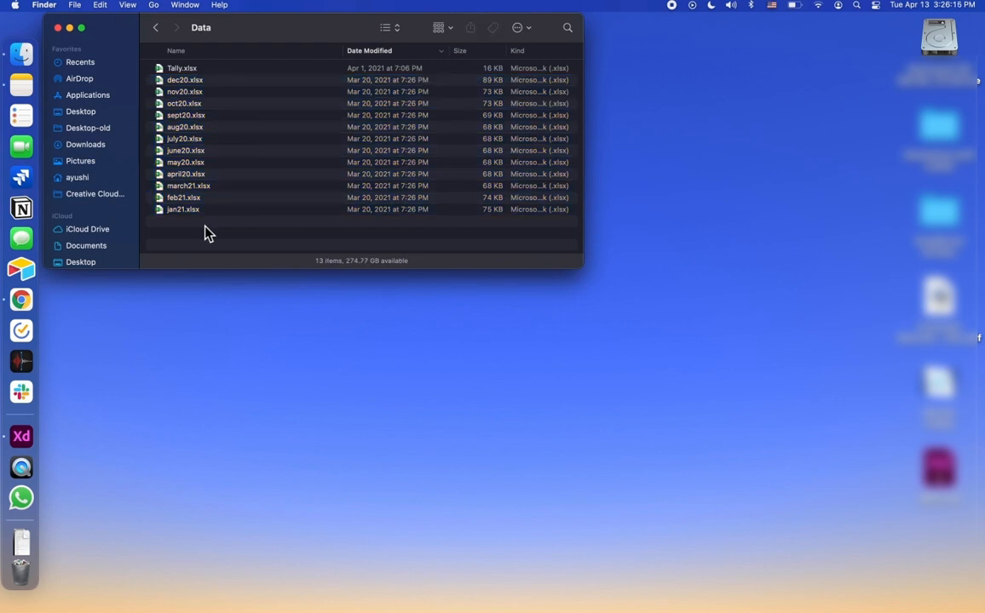
pyautogui.hotkey('ctrl', 'Left')
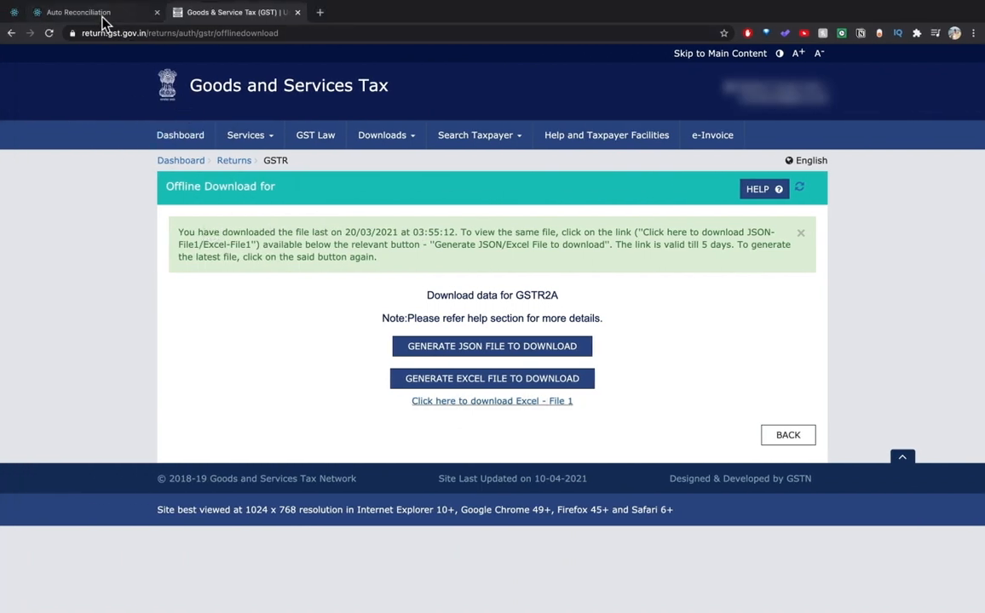
# On the Auto Reconciliation page, review the Upload GST-2A File(s) step and its Excel-only format note.
pyautogui.click(102, 17)
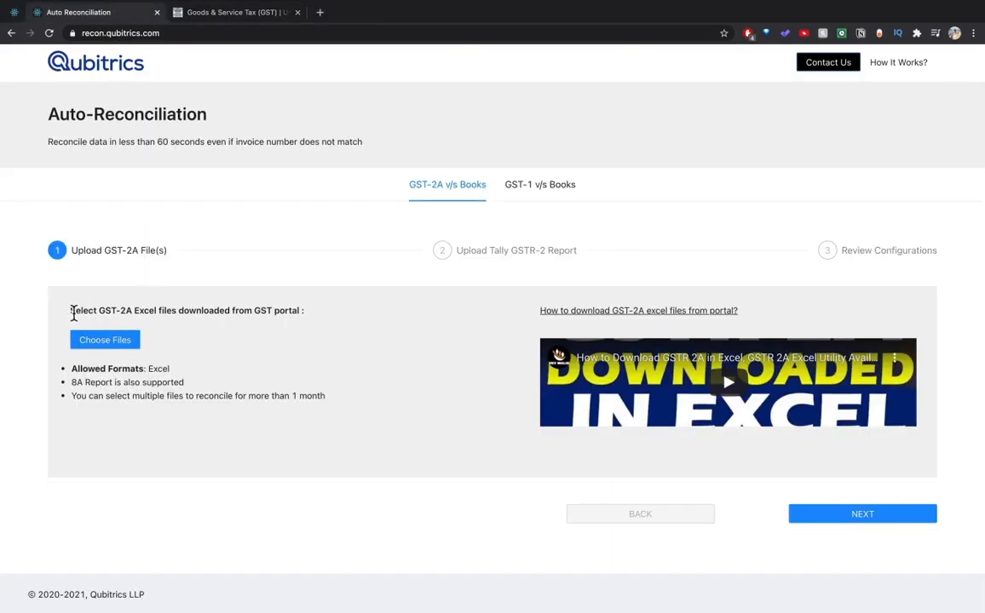
pyautogui.moveTo(72, 251); pyautogui.dragTo(173, 264)
pyautogui.click(184, 327)
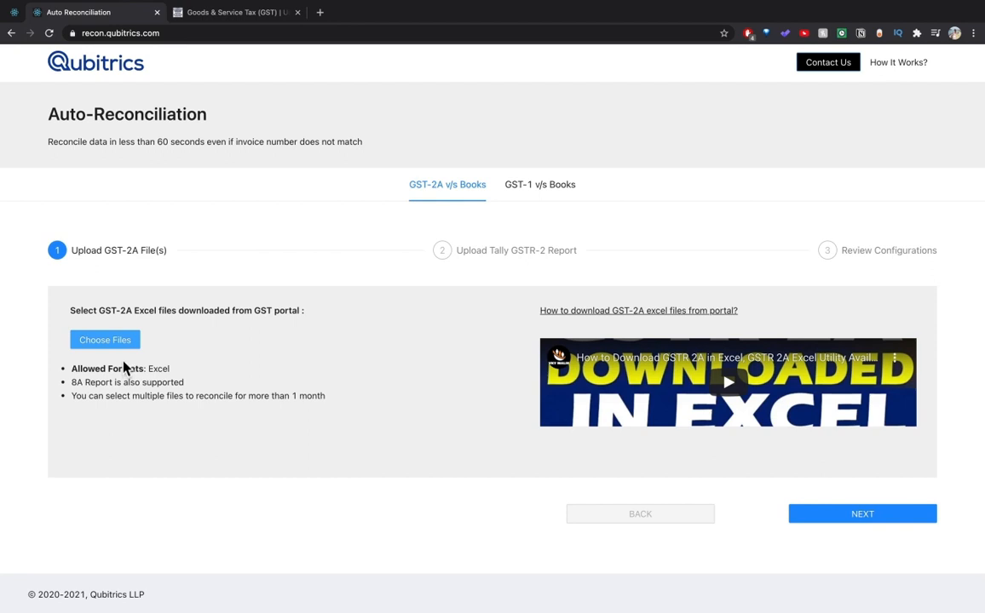
pyautogui.moveTo(73, 369); pyautogui.dragTo(173, 375)
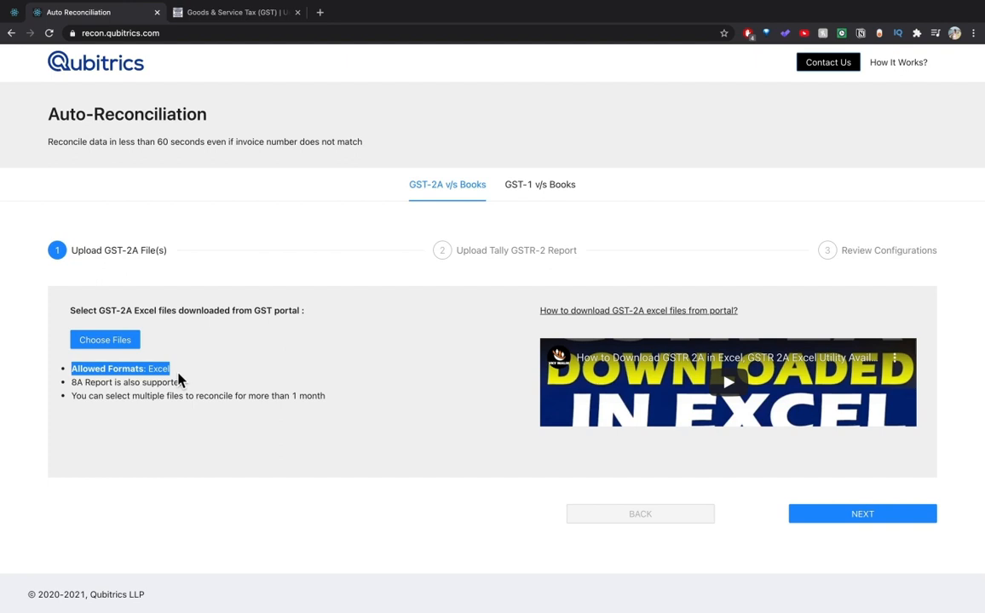
pyautogui.click(181, 379)
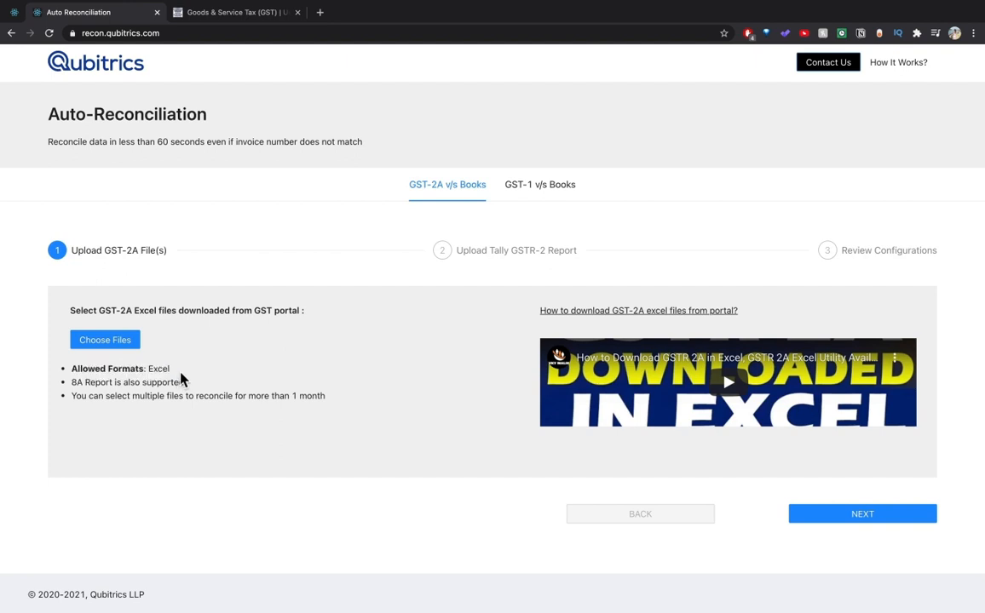
# Attach all twelve monthly workbooks, april20.xlsx onward, as GST-2A files.
pyautogui.click(105, 341)
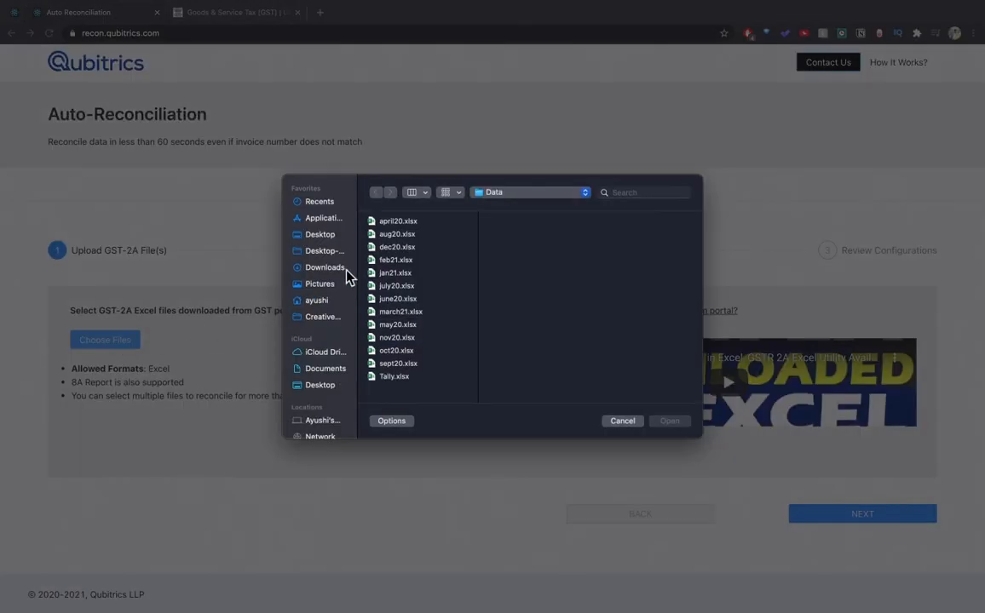
pyautogui.click(390, 221)
pyautogui.keyDown('shift'); pyautogui.click(399, 363); pyautogui.keyUp('shift')
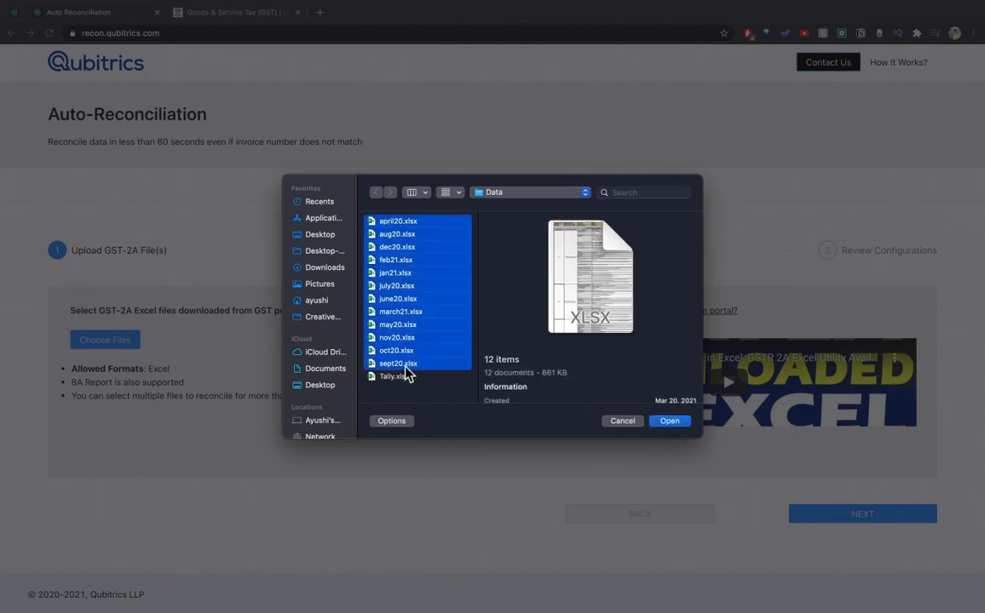
pyautogui.click(670, 423)
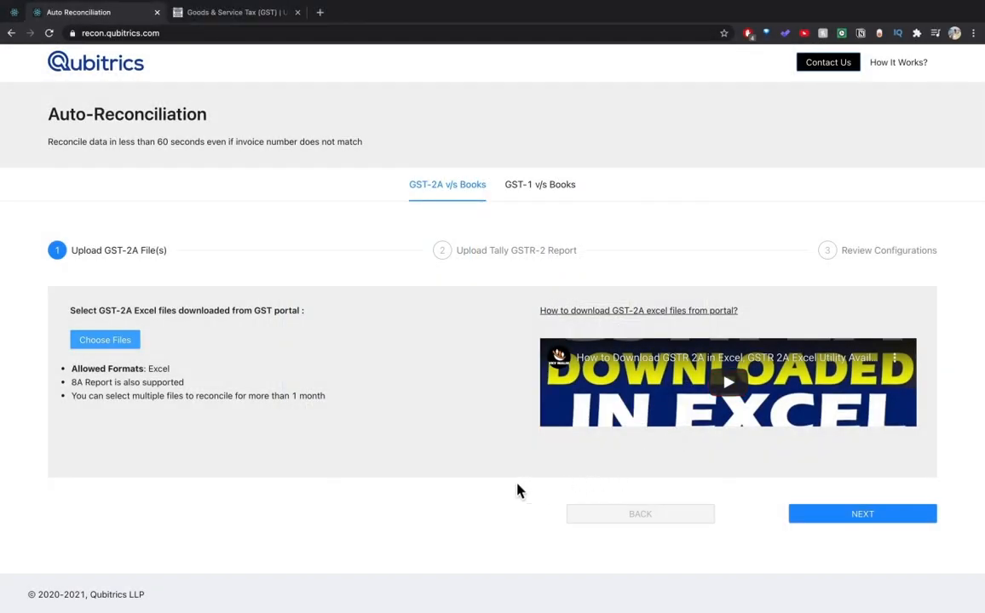
pyautogui.scroll(-3, 424, 471)
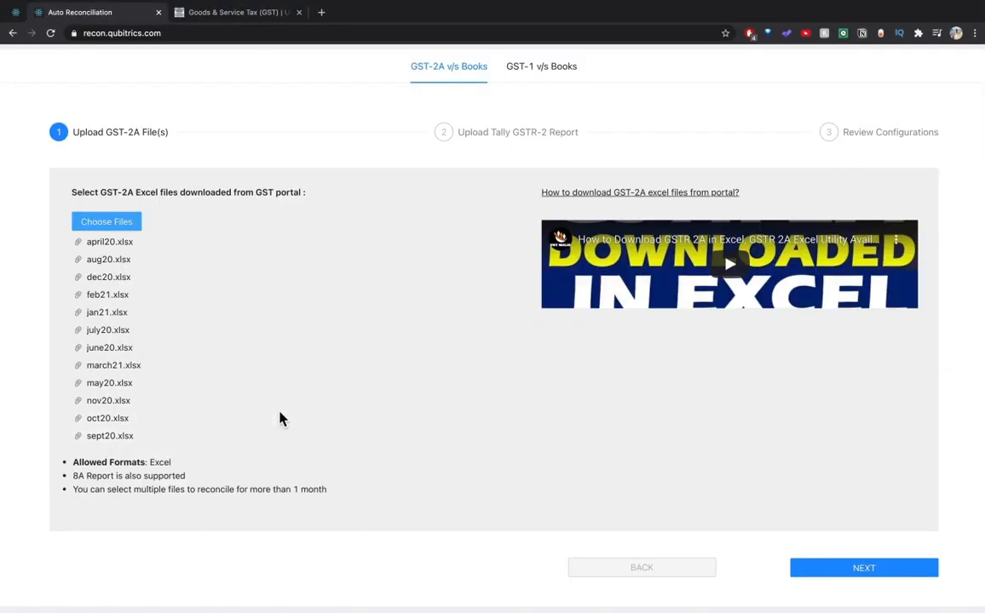
pyautogui.scroll(-1, 113, 440)
pyautogui.moveTo(74, 444); pyautogui.dragTo(186, 447)
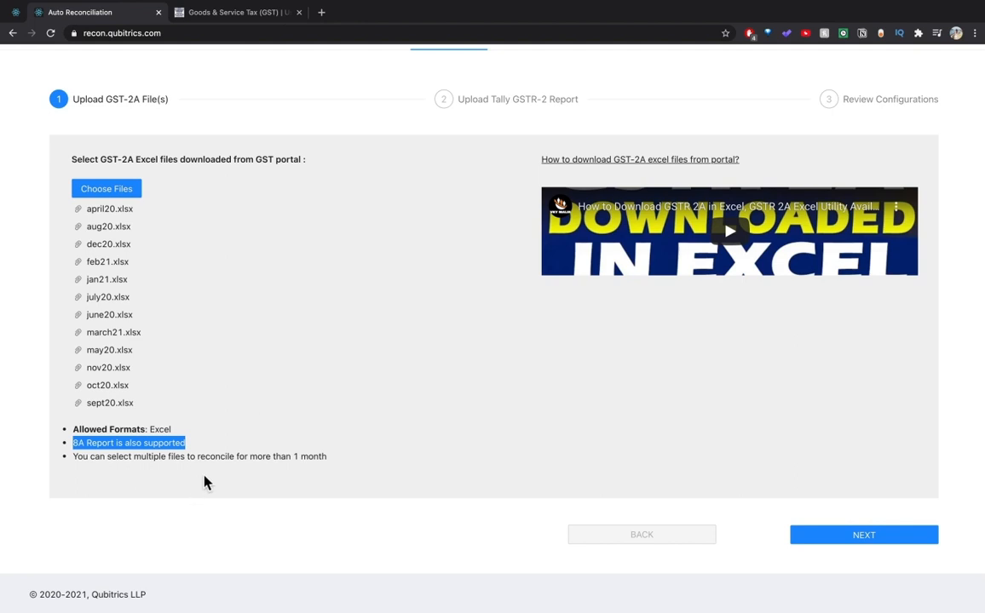
pyautogui.click(204, 482)
# Upload Tally.xlsx under Upload Tally GSTR-2 Report and advance to Review Configurations.
pyautogui.click(813, 542)
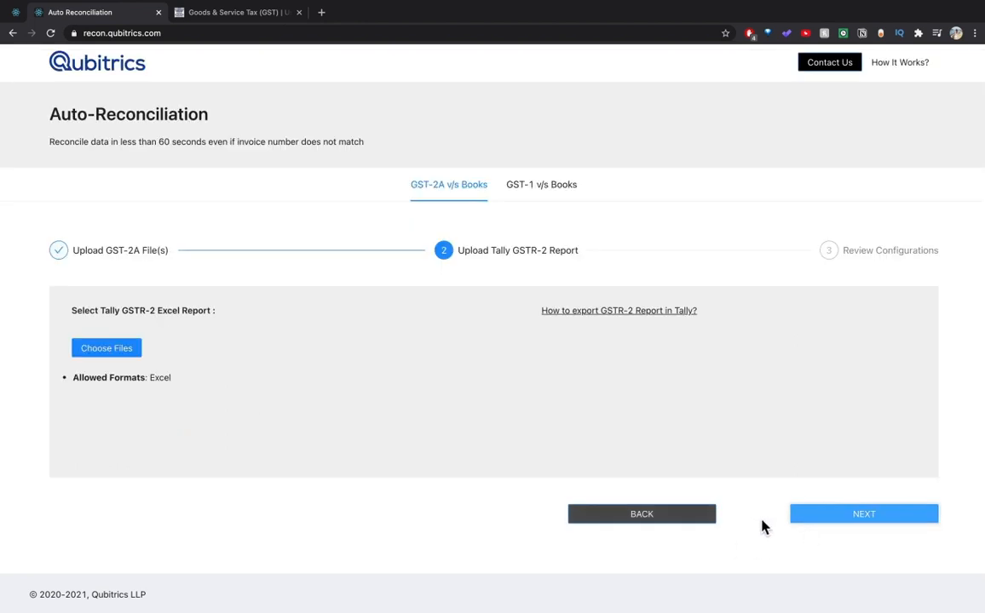
pyautogui.moveTo(457, 251); pyautogui.dragTo(571, 255)
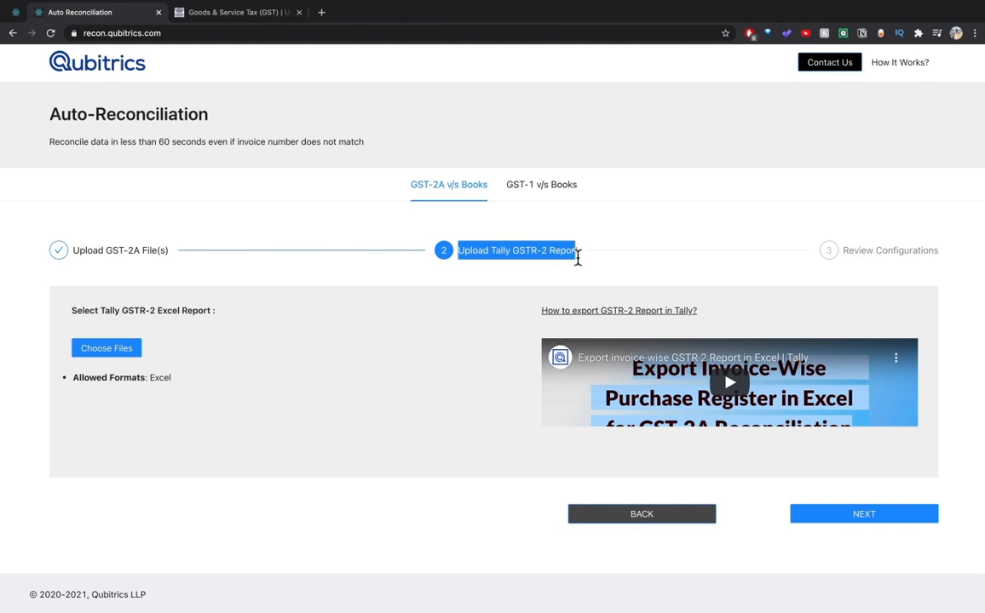
pyautogui.click(147, 322)
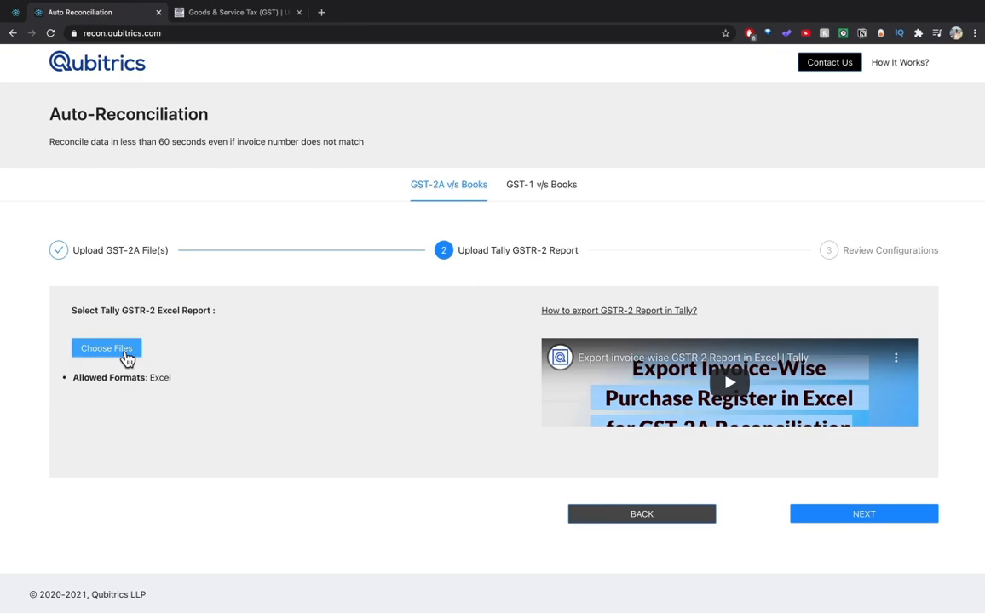
pyautogui.click(125, 349)
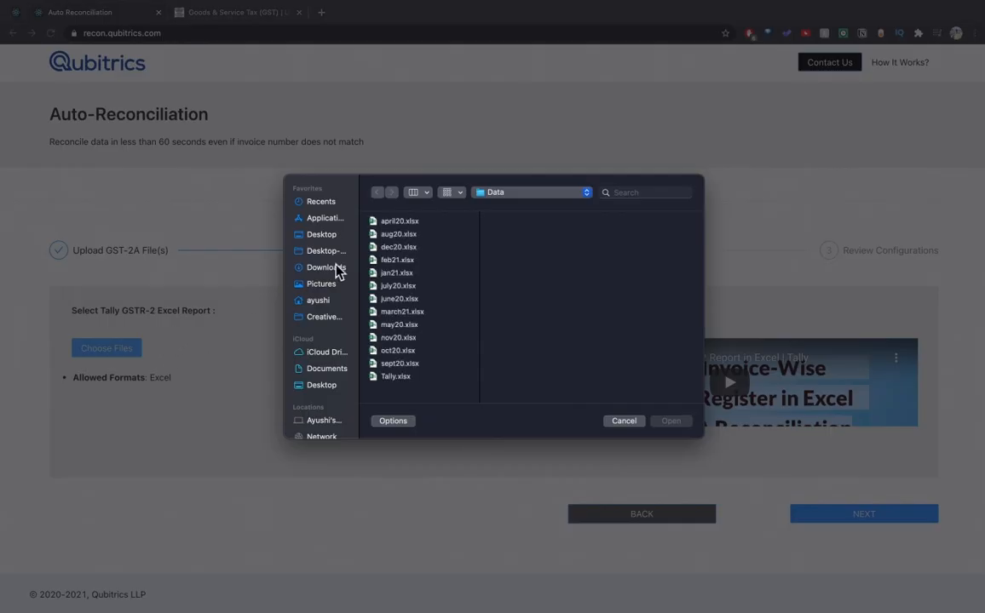
pyautogui.click(397, 376)
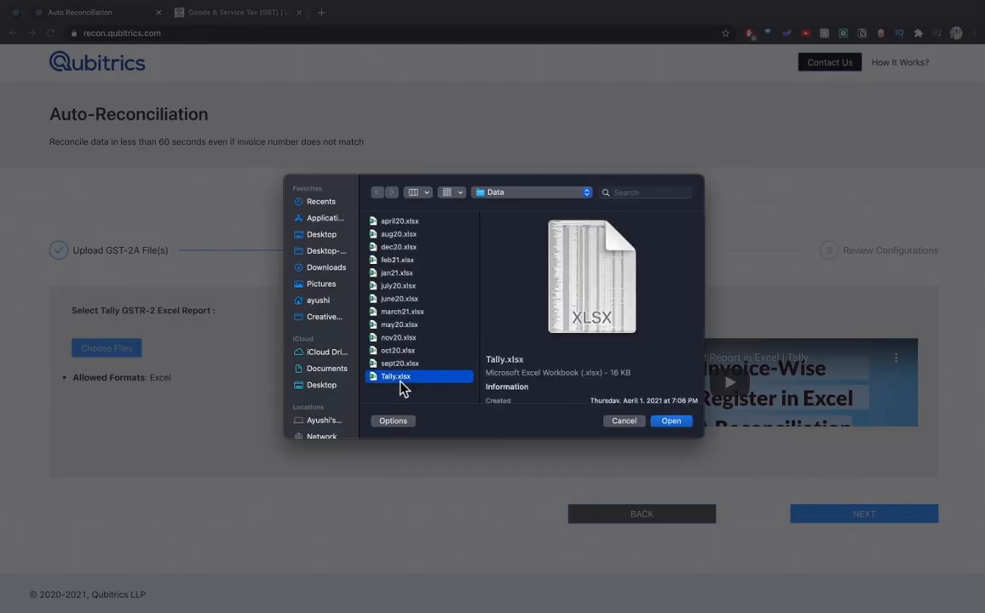
pyautogui.click(672, 420)
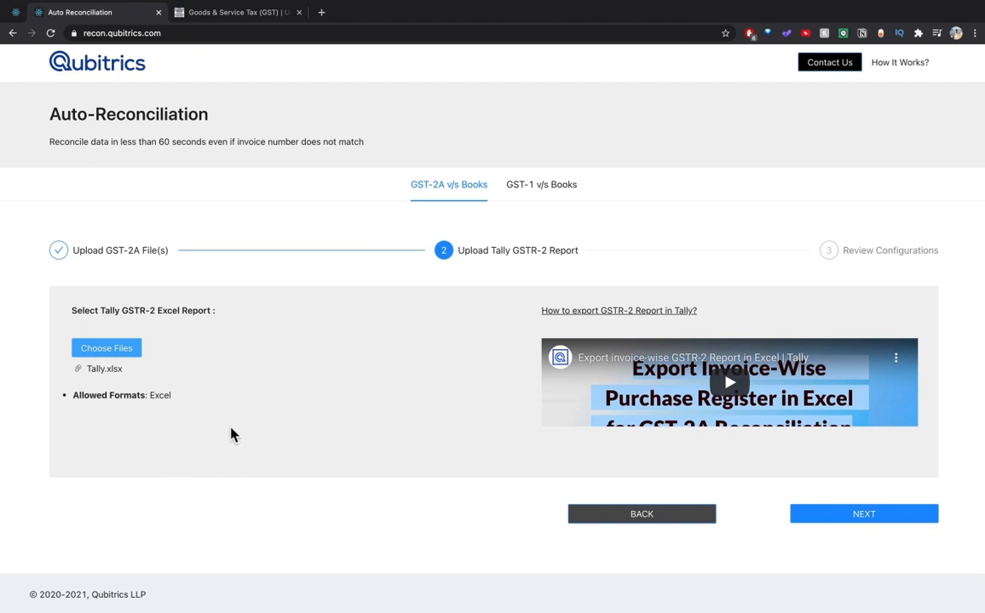
pyautogui.click(830, 521)
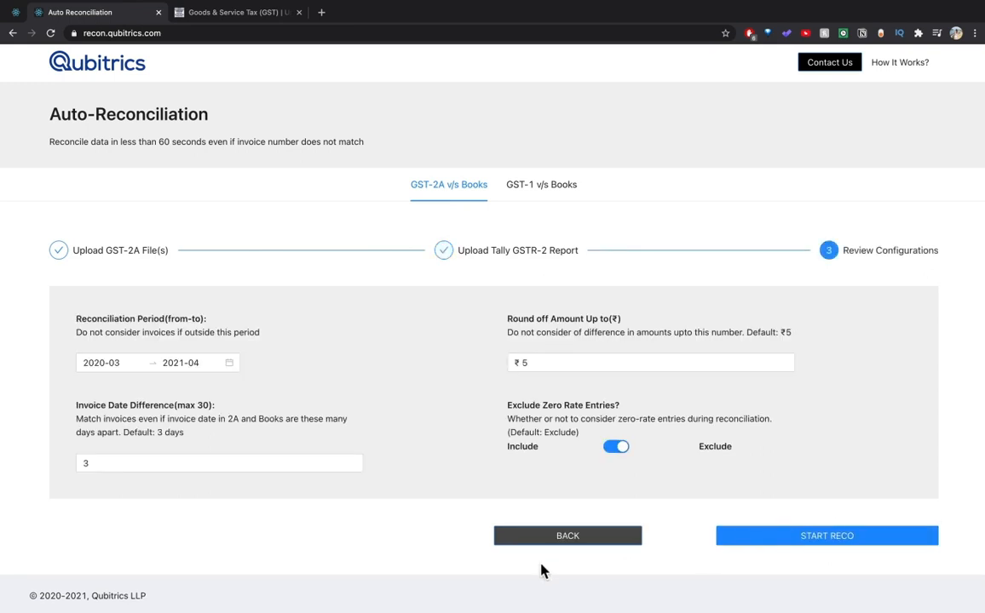
# Pick April 2020 to March 2021 as the reconciliation period, correcting an initial December 2020 end.
pyautogui.moveTo(844, 253); pyautogui.dragTo(950, 258)
pyautogui.click(800, 347)
pyautogui.moveTo(68, 322); pyautogui.dragTo(209, 321)
pyautogui.click(294, 381)
pyautogui.click(106, 366)
pyautogui.click(117, 463)
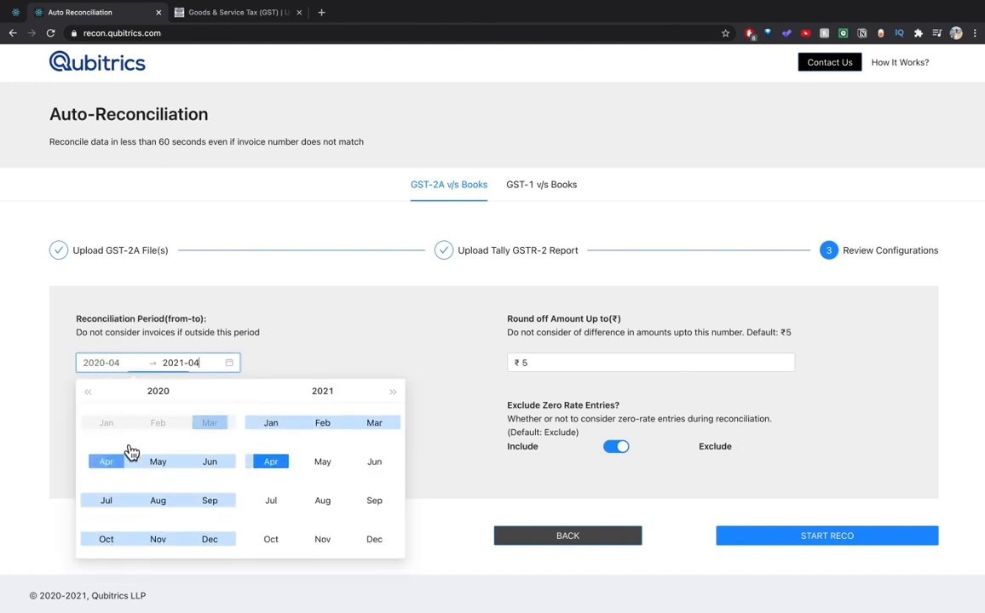
pyautogui.click(220, 541)
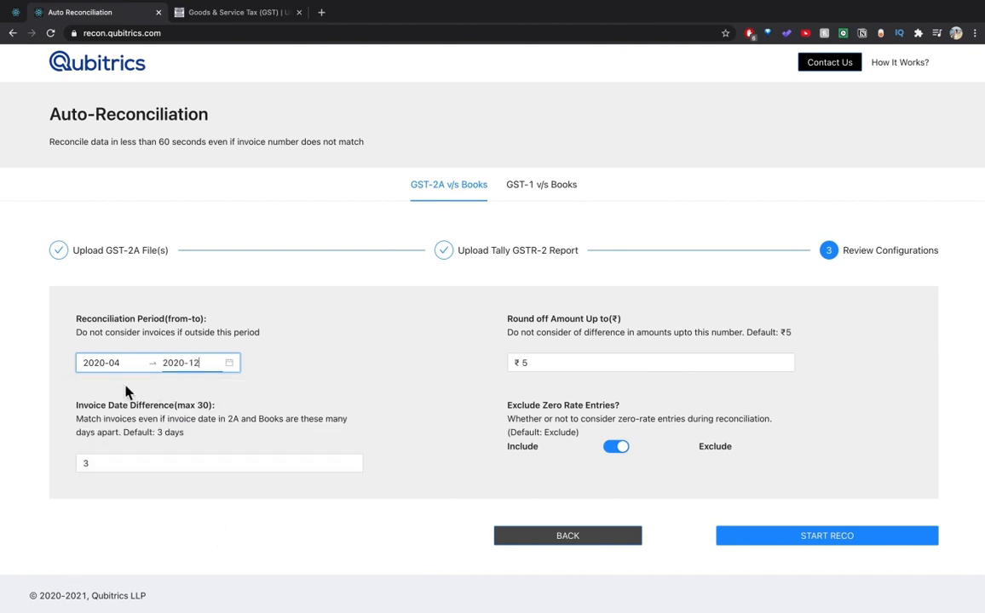
pyautogui.click(109, 368)
pyautogui.click(115, 464)
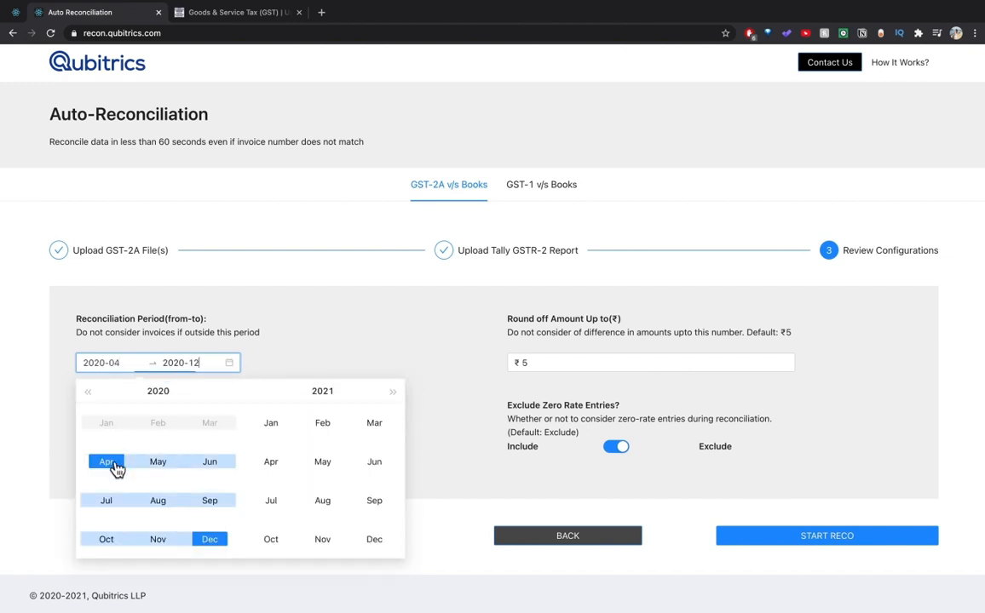
pyautogui.click(377, 430)
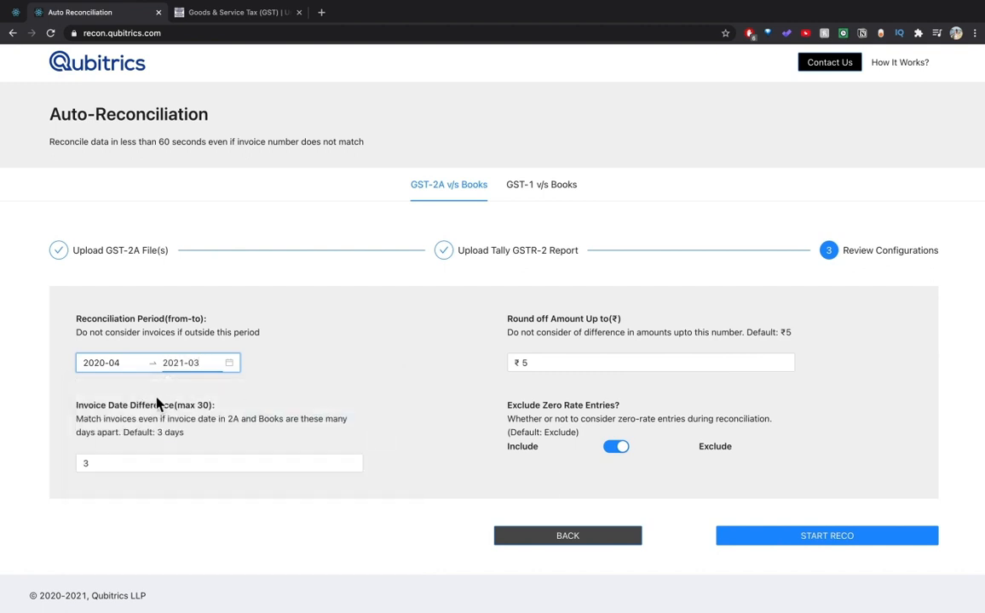
# Keep the Round off Amount at ₹5 and review the Invoice Date Difference setting.
pyautogui.click(540, 364)
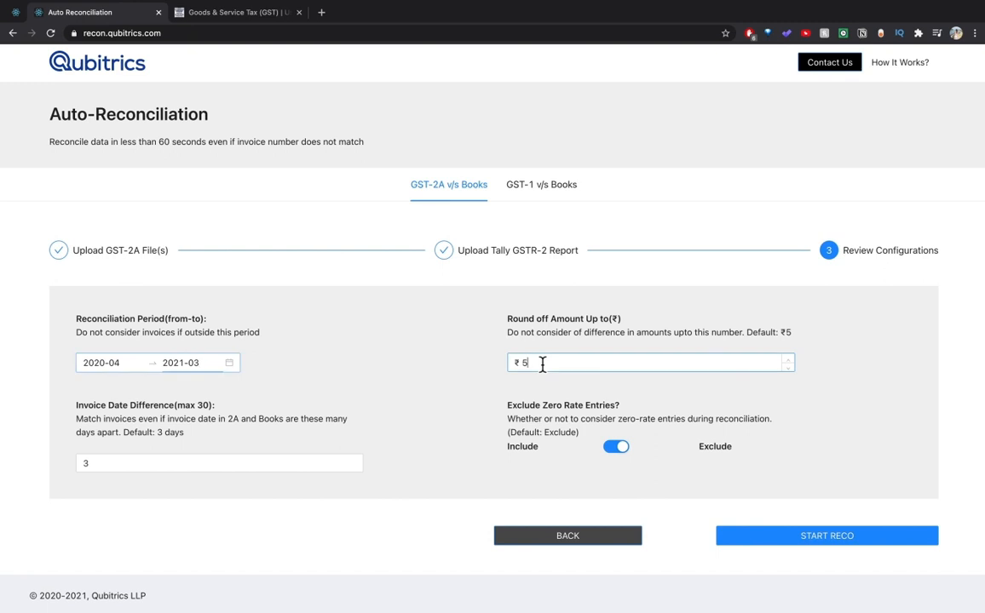
pyautogui.click(484, 352)
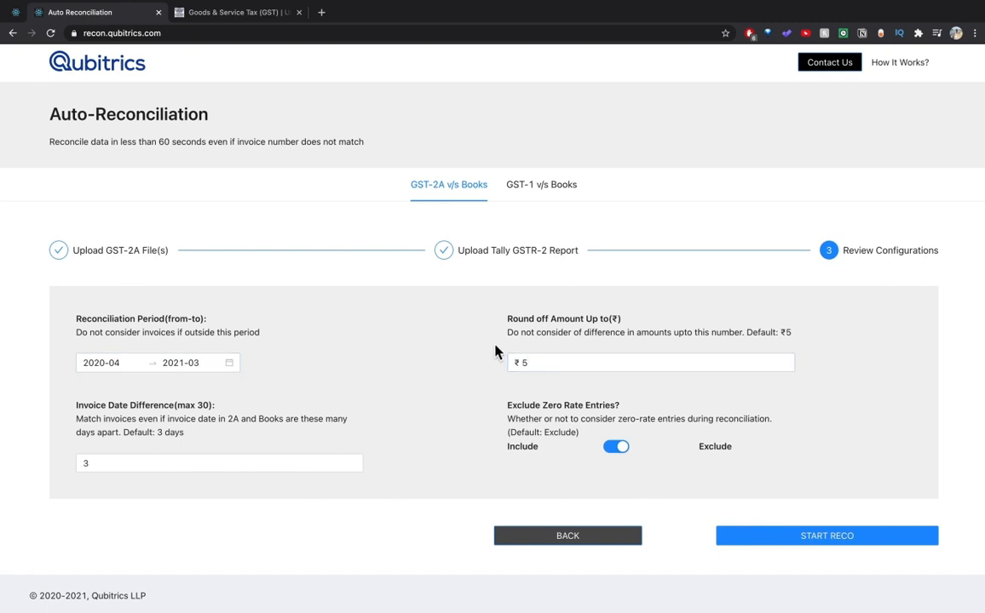
pyautogui.moveTo(507, 335); pyautogui.dragTo(795, 340)
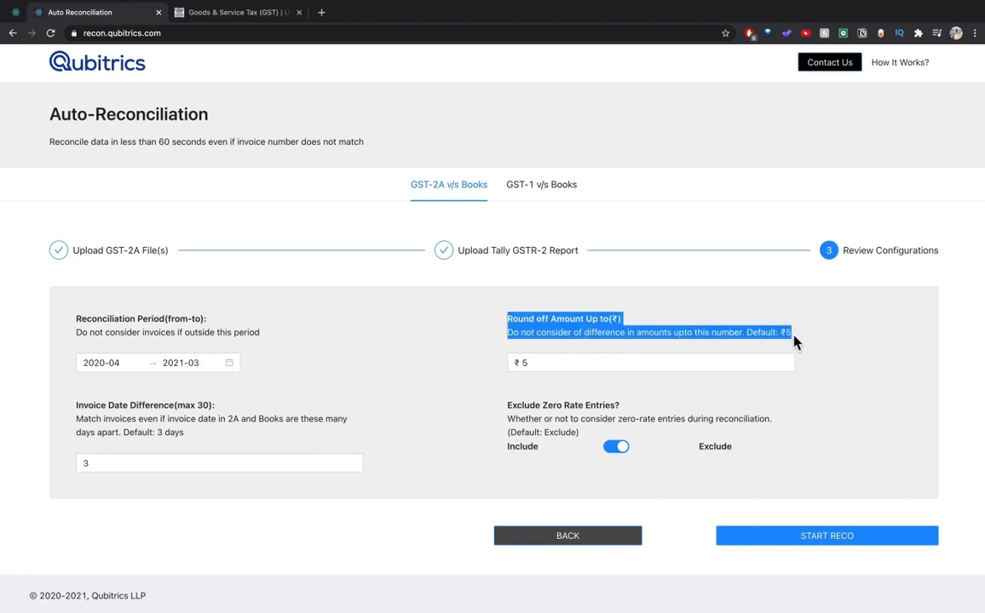
pyautogui.click(816, 397)
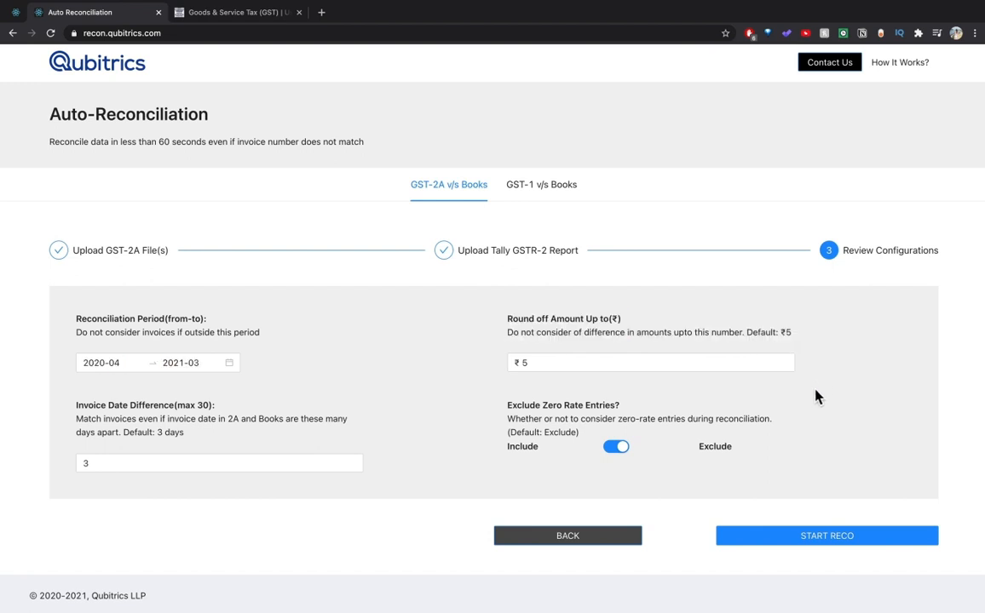
pyautogui.moveTo(78, 407); pyautogui.dragTo(175, 407)
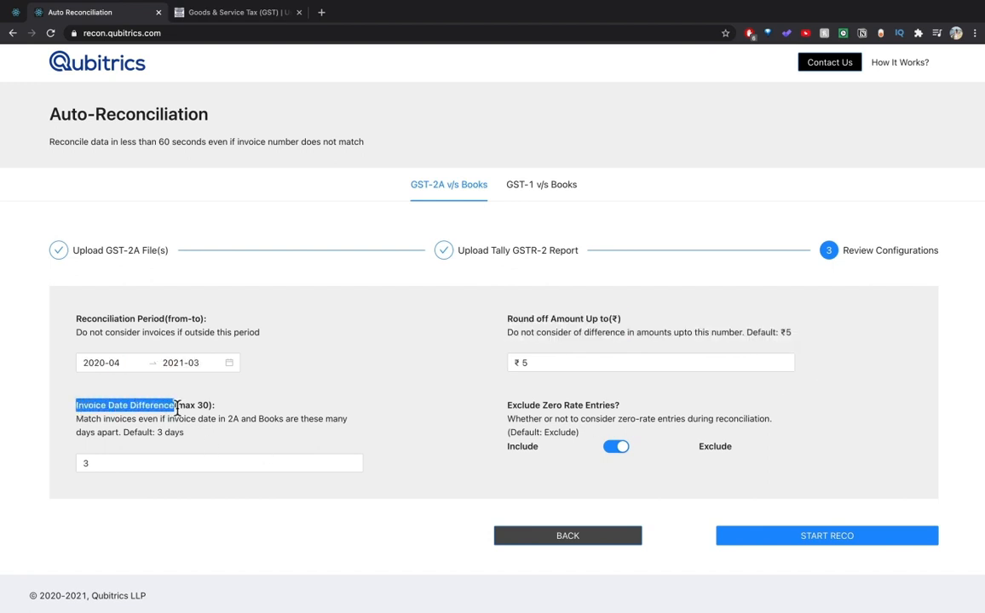
pyautogui.click(136, 447)
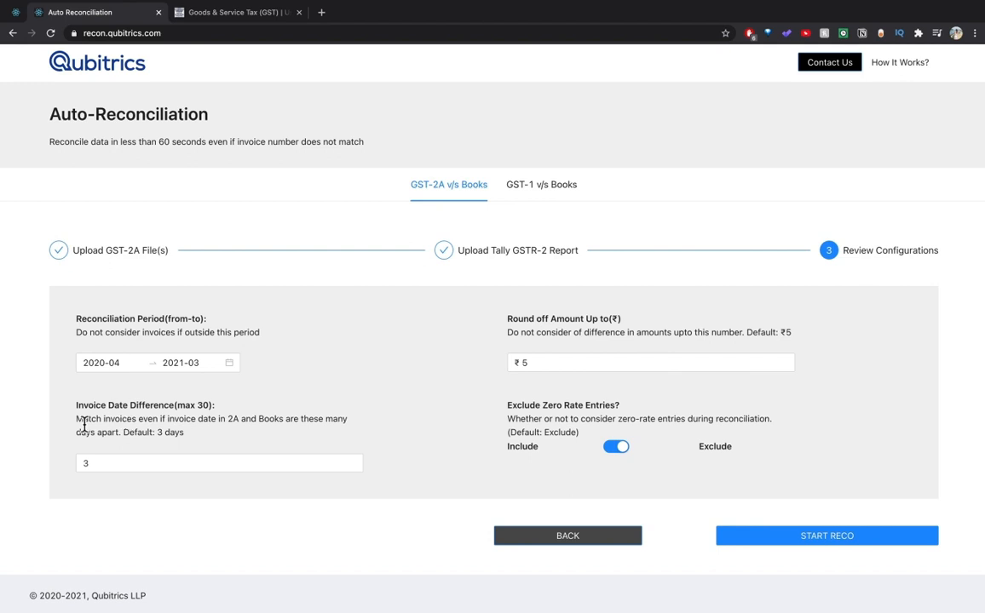
pyautogui.moveTo(77, 419); pyautogui.dragTo(293, 444)
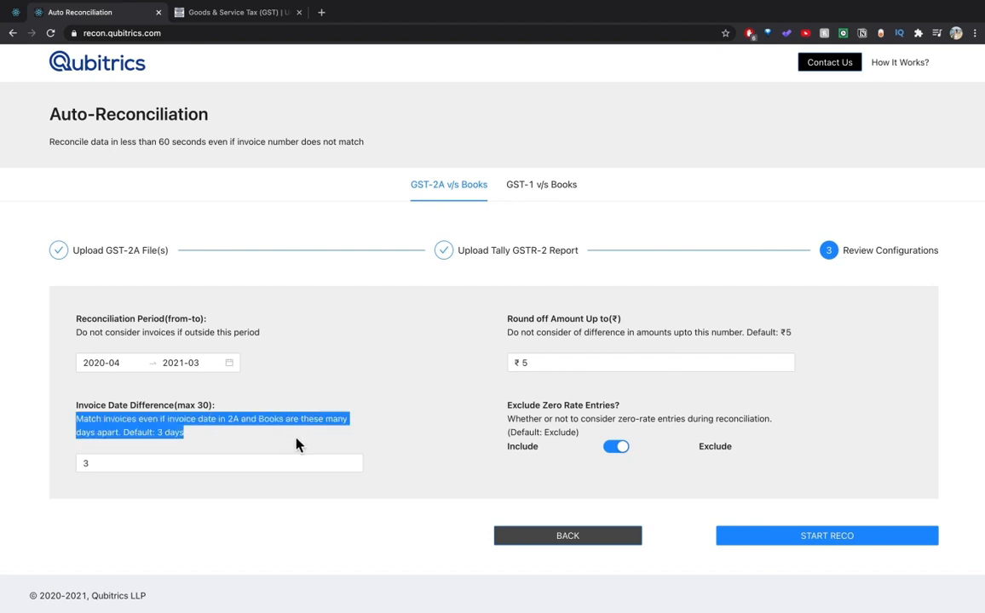
pyautogui.click(296, 439)
# Toggle Exclude Zero Rate Entries off and back on, leaving zero-rate entries excluded.
pyautogui.moveTo(502, 413); pyautogui.dragTo(628, 411)
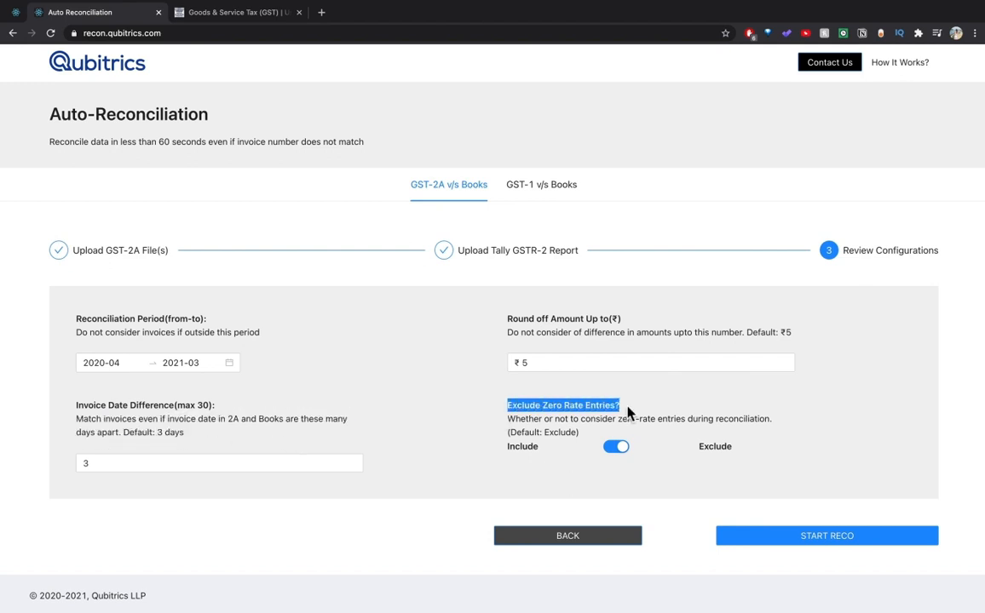
pyautogui.click(644, 412)
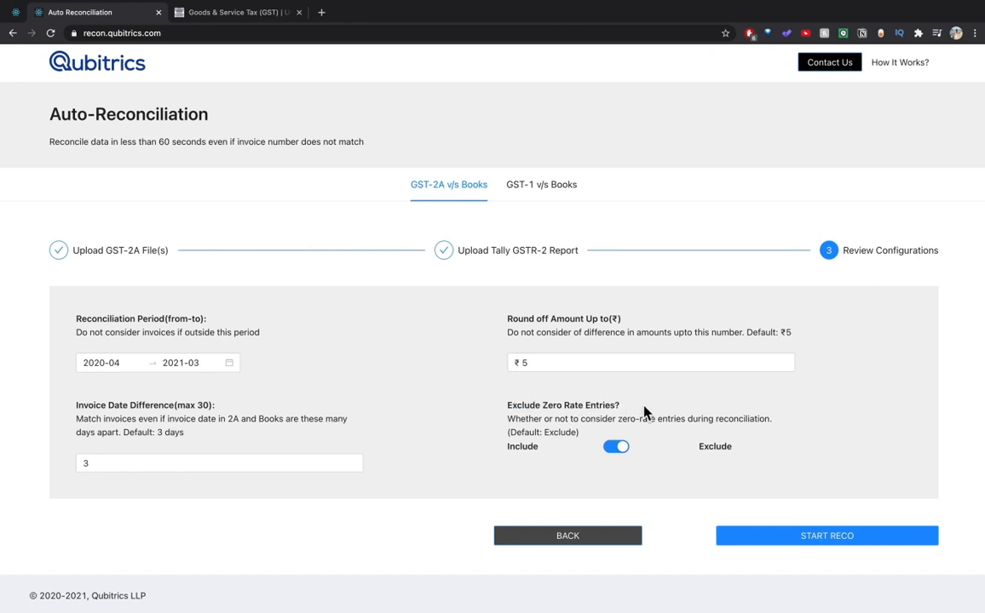
pyautogui.moveTo(508, 419); pyautogui.dragTo(777, 426)
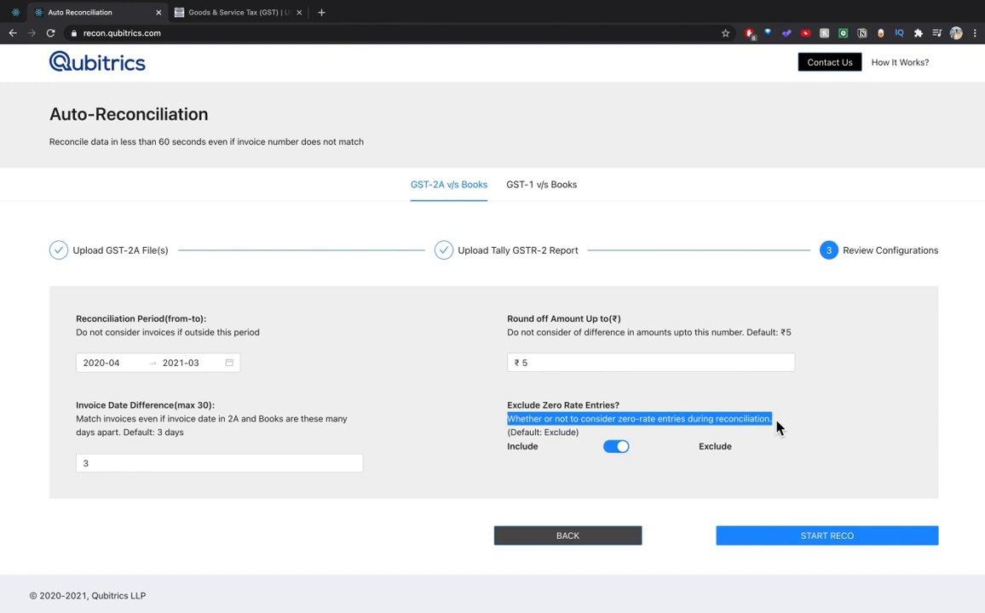
pyautogui.click(607, 483)
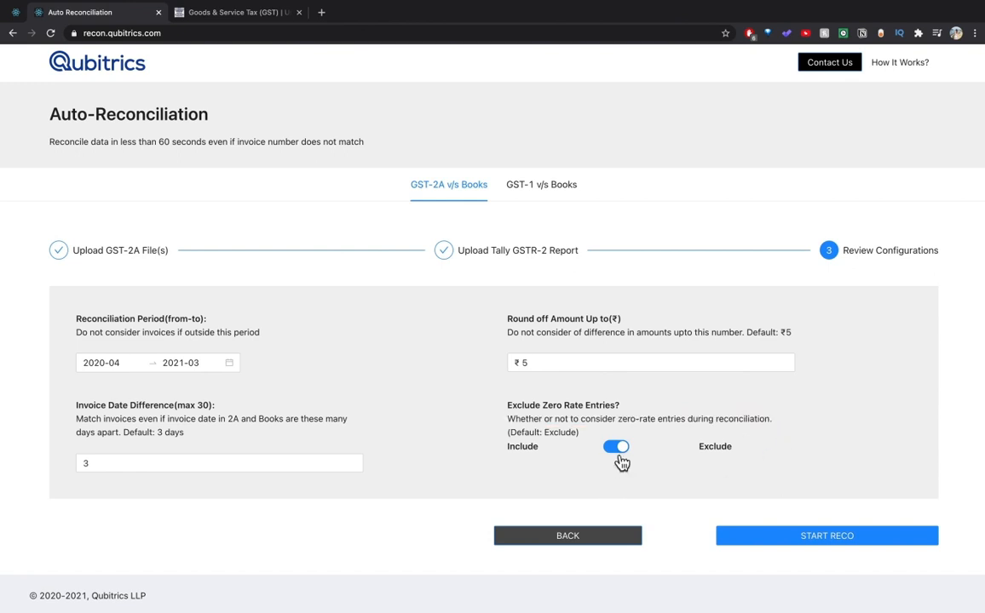
pyautogui.click(620, 458)
pyautogui.click(622, 456)
# Start the reconciliation and scroll through the resulting Reconciliation Summary.
pyautogui.click(833, 540)
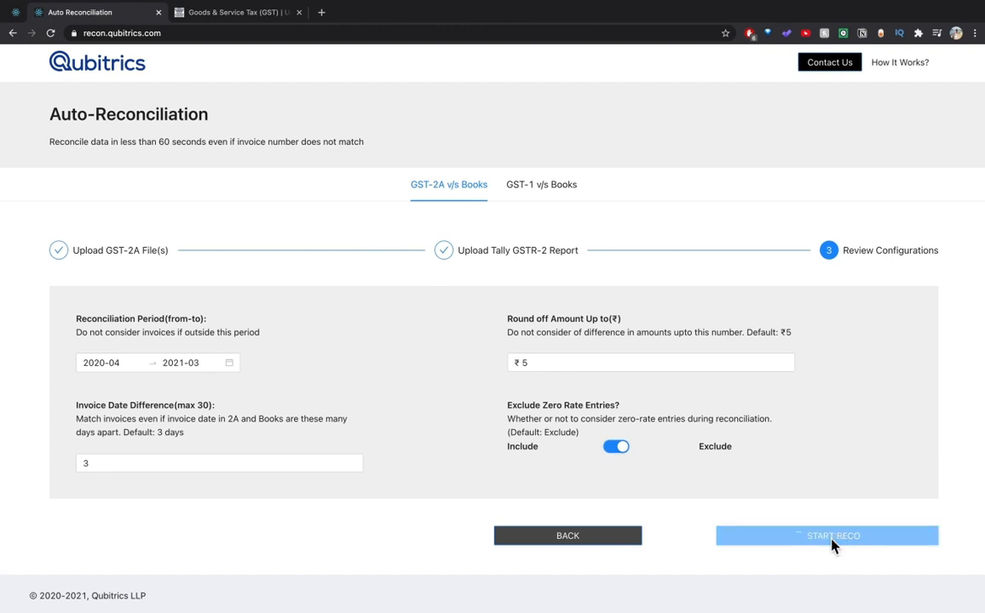
pyautogui.scroll(-1, 836, 425)
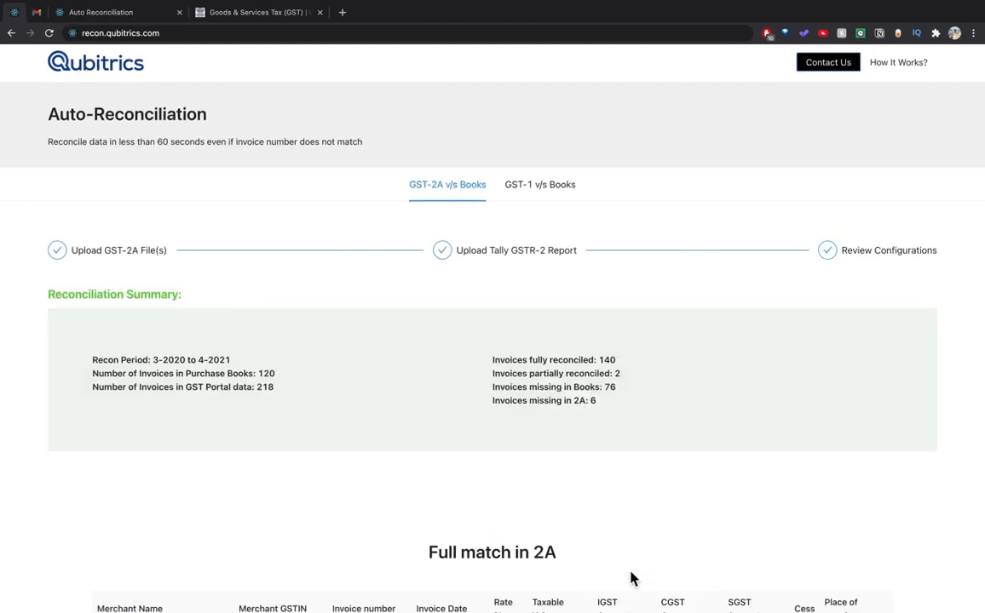
pyautogui.scroll(-5, 630, 579)
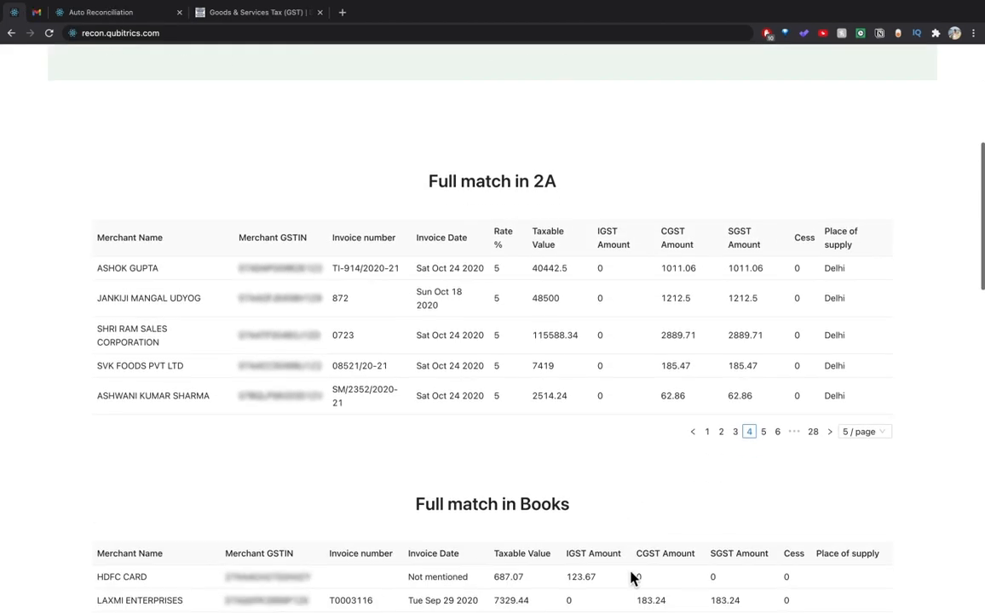
pyautogui.scroll(5, 631, 579)
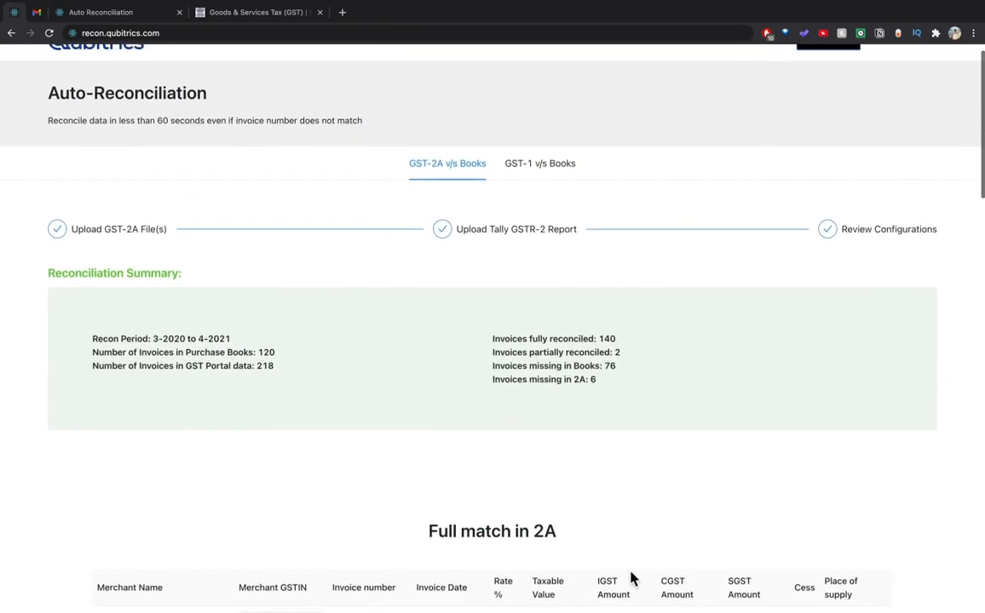
pyautogui.moveTo(44, 301); pyautogui.dragTo(209, 306)
pyautogui.click(116, 386)
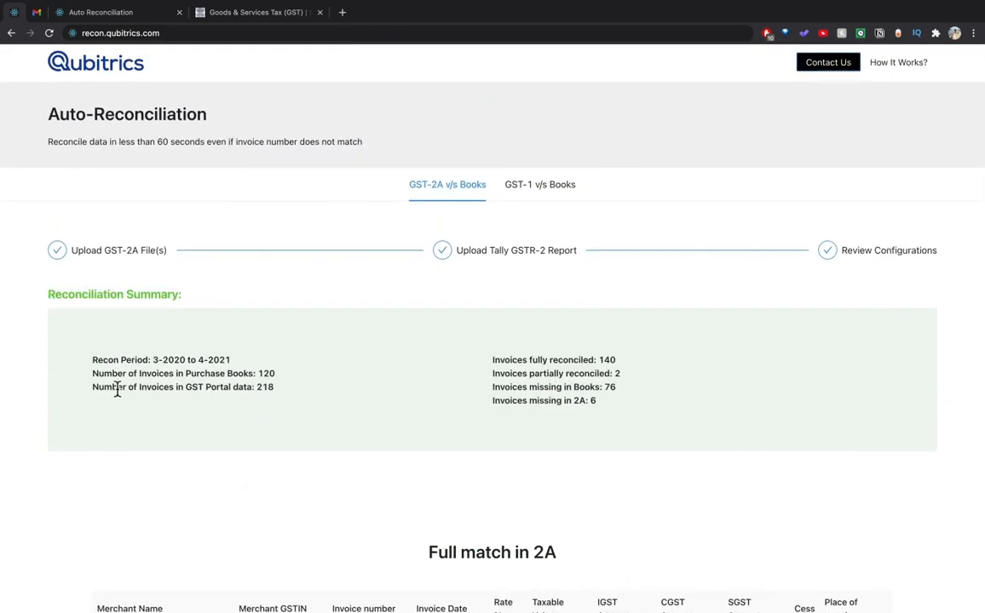
# Highlight the 140 fully and 2 partially reconciled counts and page through Full match in 2A.
pyautogui.moveTo(495, 360); pyautogui.dragTo(631, 365)
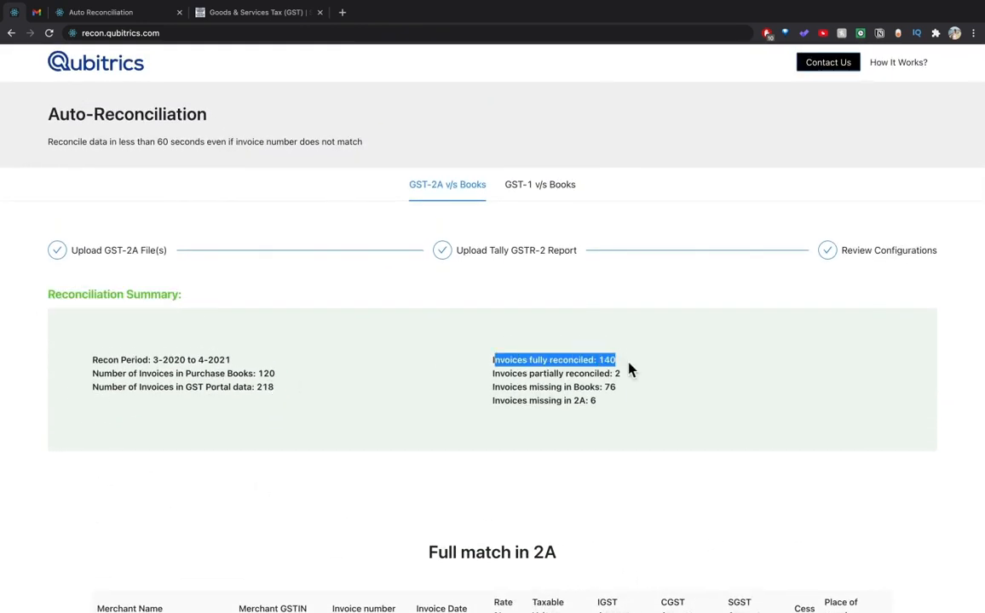
pyautogui.scroll(-5, 698, 588)
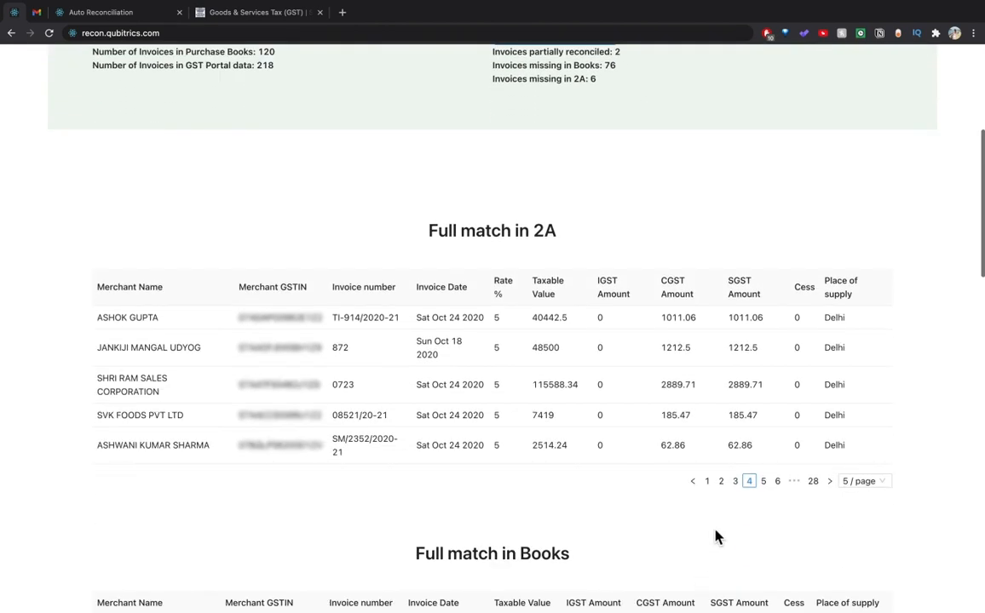
pyautogui.click(708, 482)
pyautogui.click(735, 427)
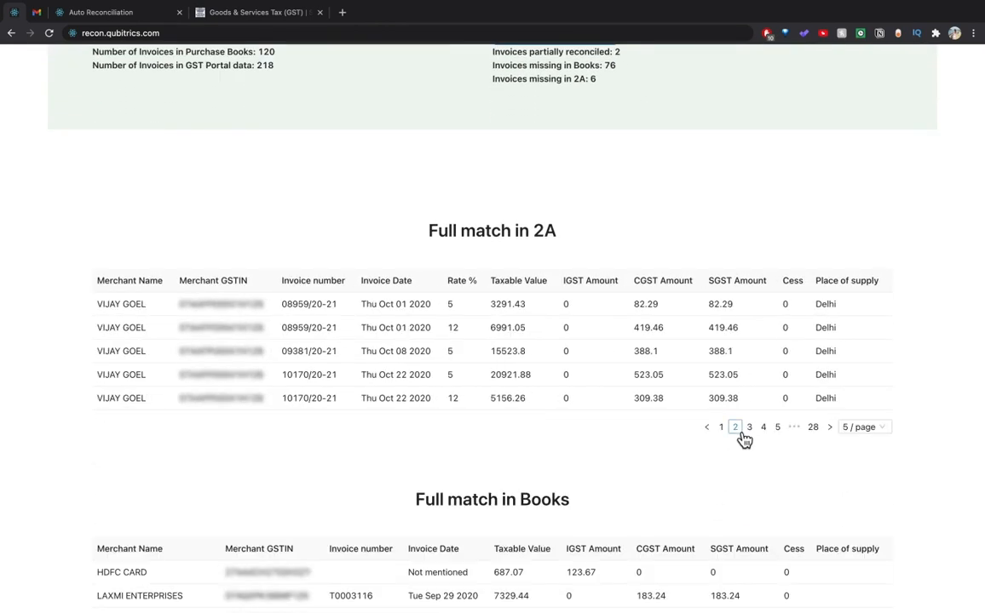
pyautogui.scroll(5, 629, 384)
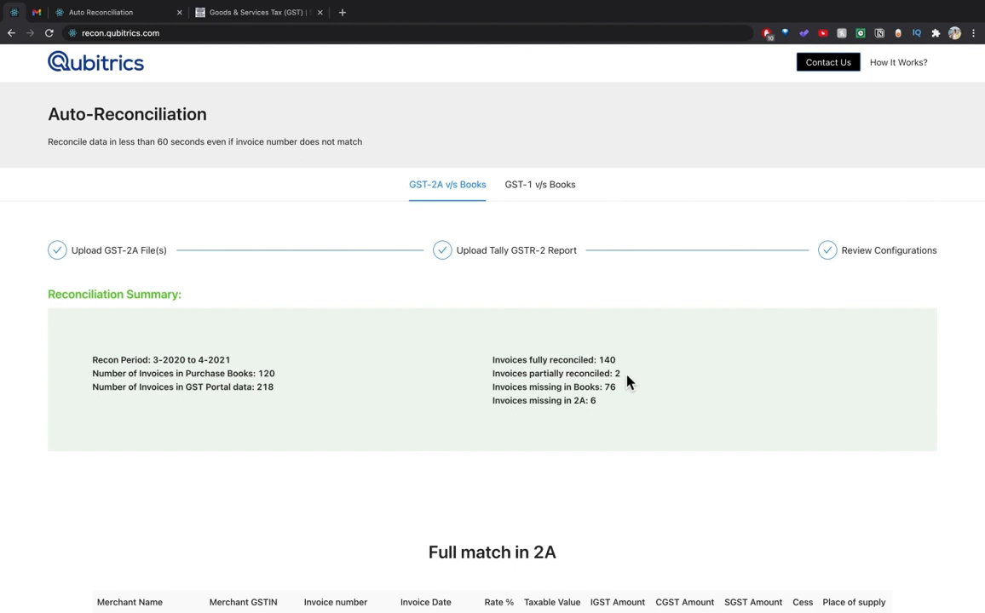
pyautogui.moveTo(620, 393); pyautogui.dragTo(492, 356)
pyautogui.click(600, 410)
pyautogui.moveTo(622, 375); pyautogui.dragTo(584, 375)
pyautogui.scroll(-5, 648, 424)
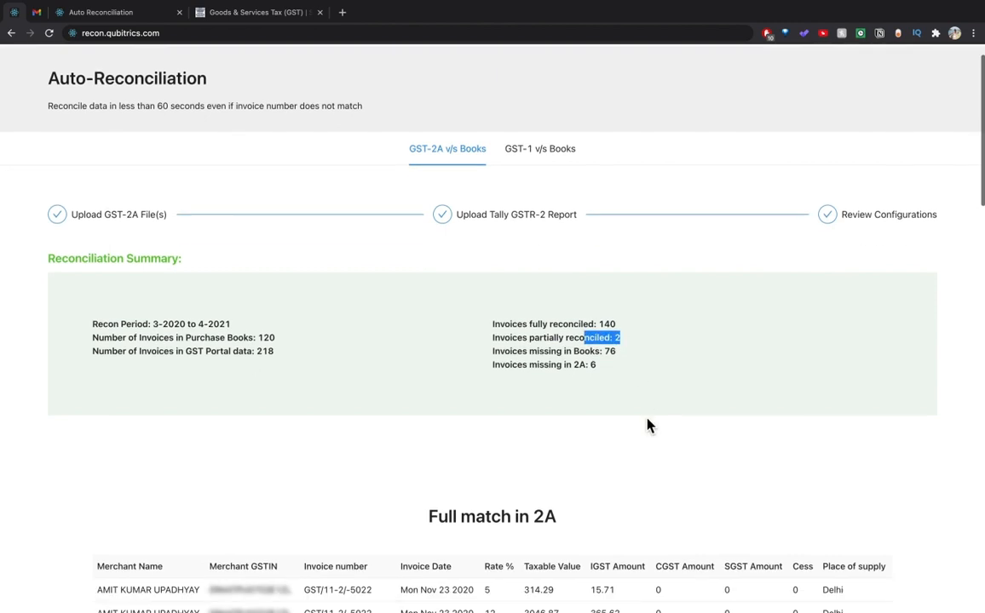
pyautogui.click(615, 192)
# Compare invoice INV-617 across partial match tables: 9875 in 2A versus 9874.97 in Books.
pyautogui.scroll(-15, 628, 196)
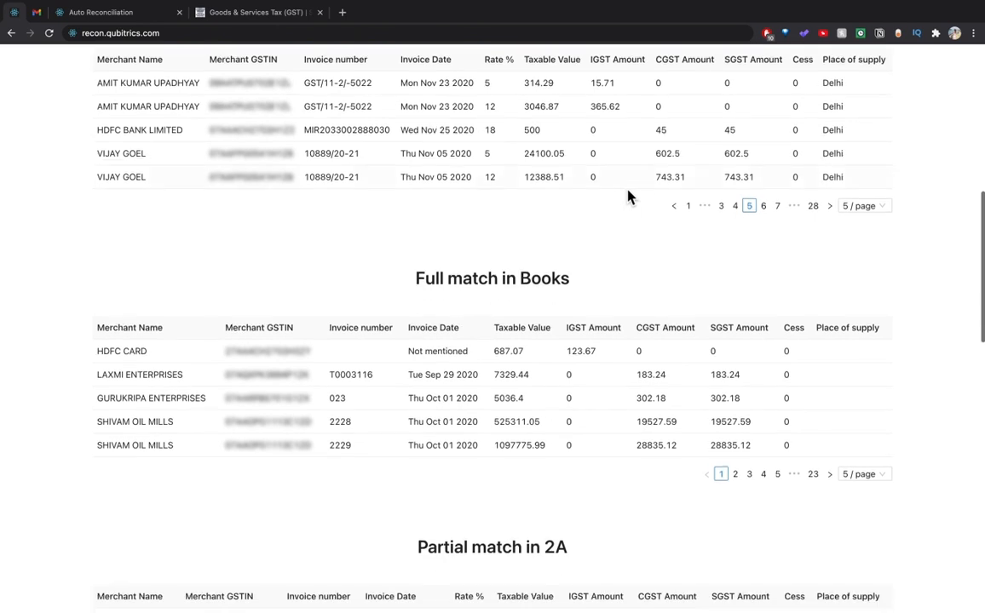
pyautogui.scroll(-2, 627, 197)
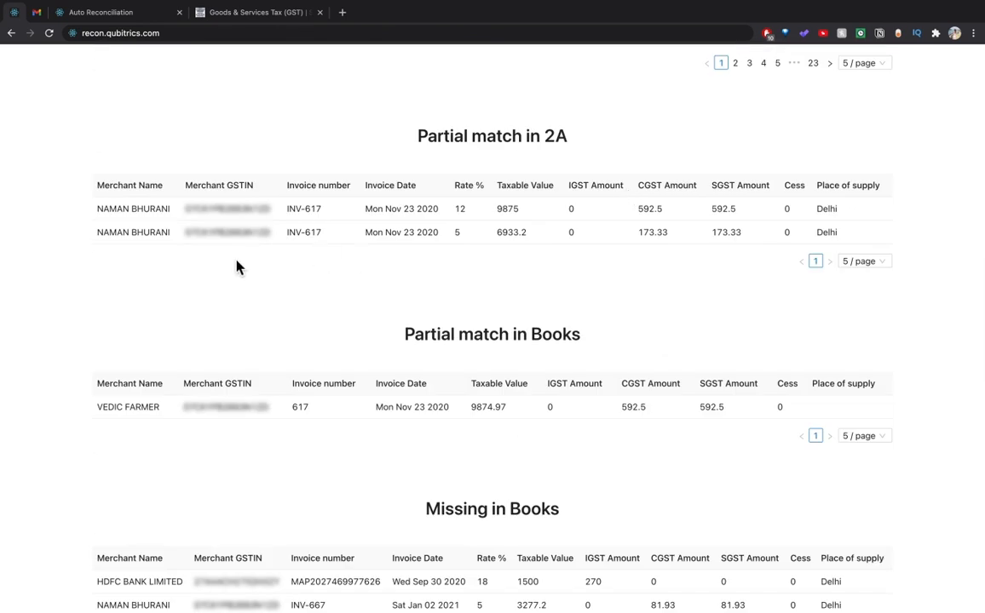
pyautogui.moveTo(290, 211); pyautogui.dragTo(300, 213)
pyautogui.doubleClick(299, 408)
pyautogui.doubleClick(506, 209)
pyautogui.doubleClick(489, 407)
pyautogui.doubleClick(510, 233)
# Scroll down through the Missing in Books and Missing in 2A tables.
pyautogui.scroll(2, 508, 314)
pyautogui.moveTo(288, 298); pyautogui.dragTo(700, 309)
pyautogui.click(635, 375)
pyautogui.scroll(-5, 635, 375)
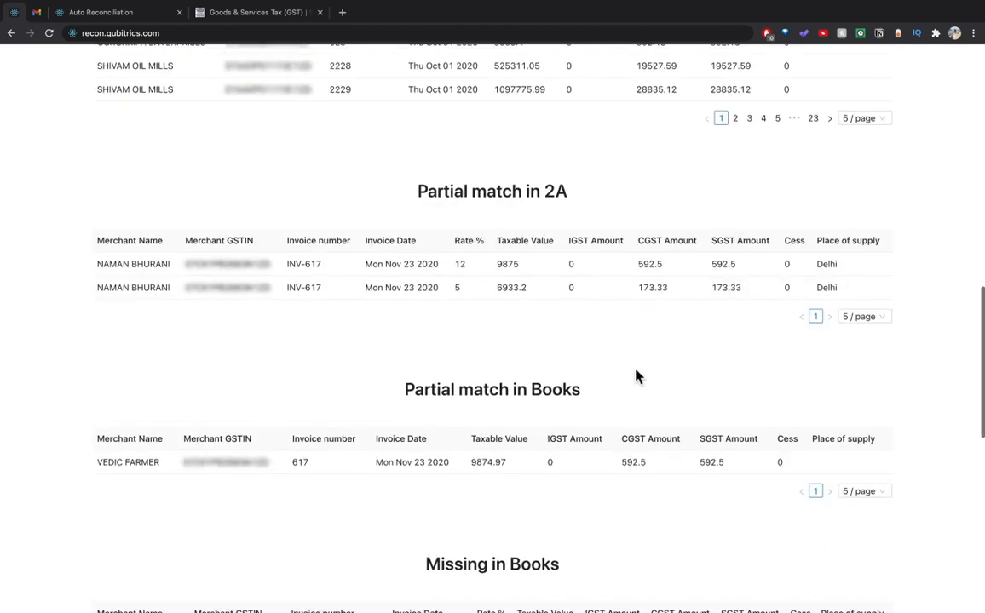
pyautogui.scroll(-10, 636, 375)
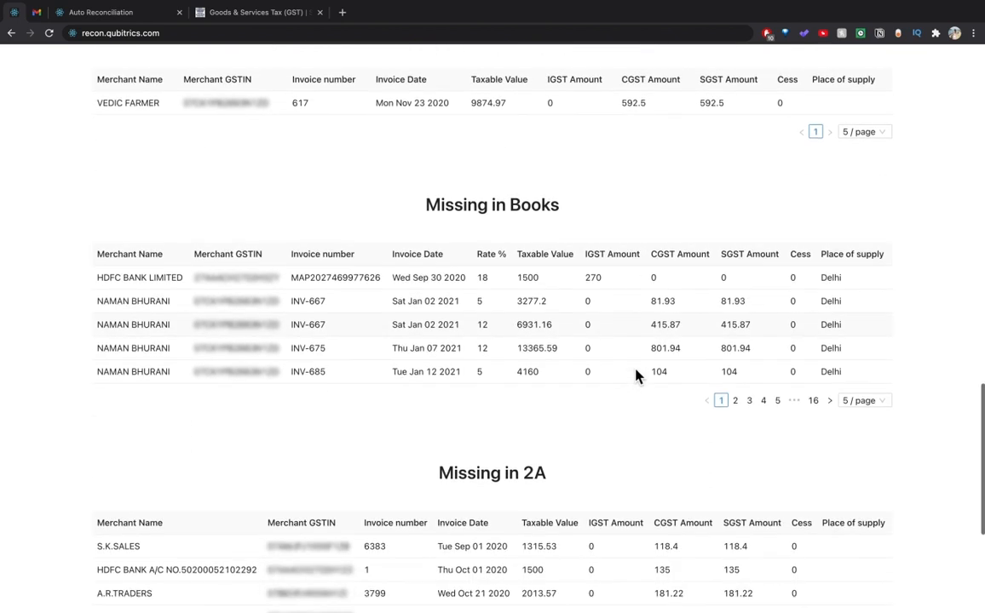
pyautogui.scroll(-3, 636, 376)
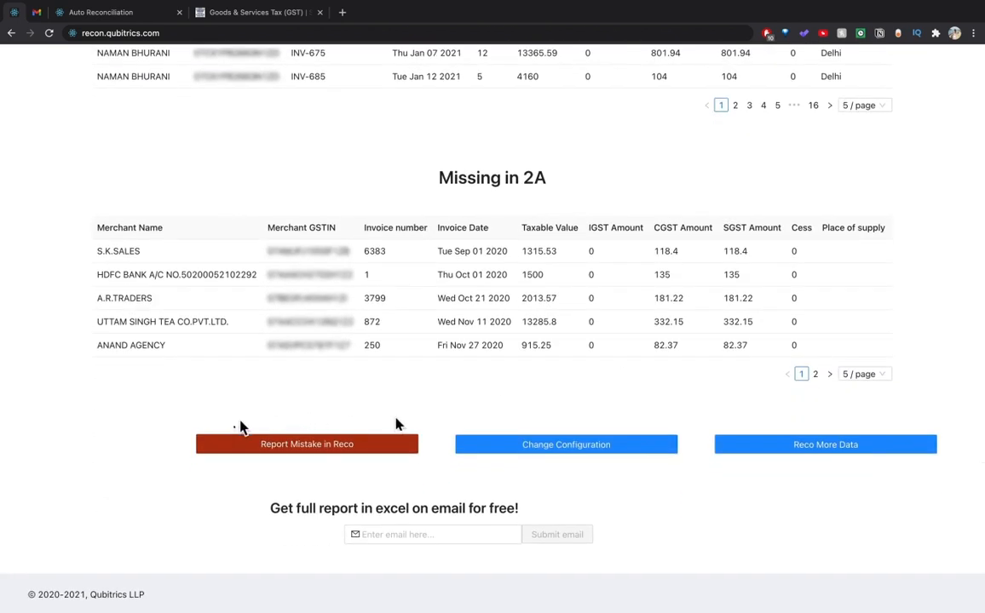
# Send a Report Mistake in Reco form with a contact e-mail address and dismiss the thank-you toast.
pyautogui.click(320, 443)
pyautogui.click(451, 177)
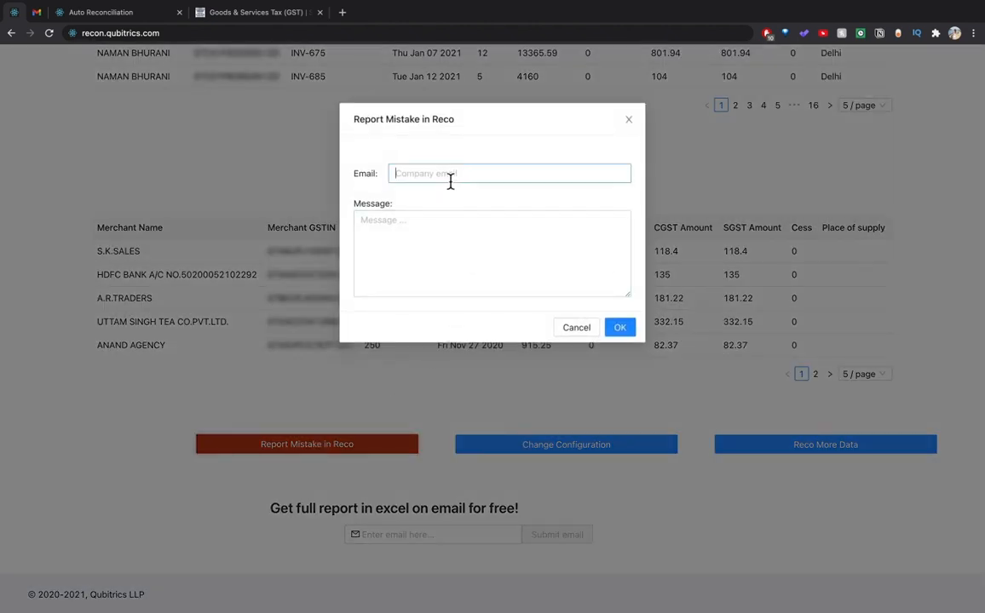
pyautogui.click(620, 327)
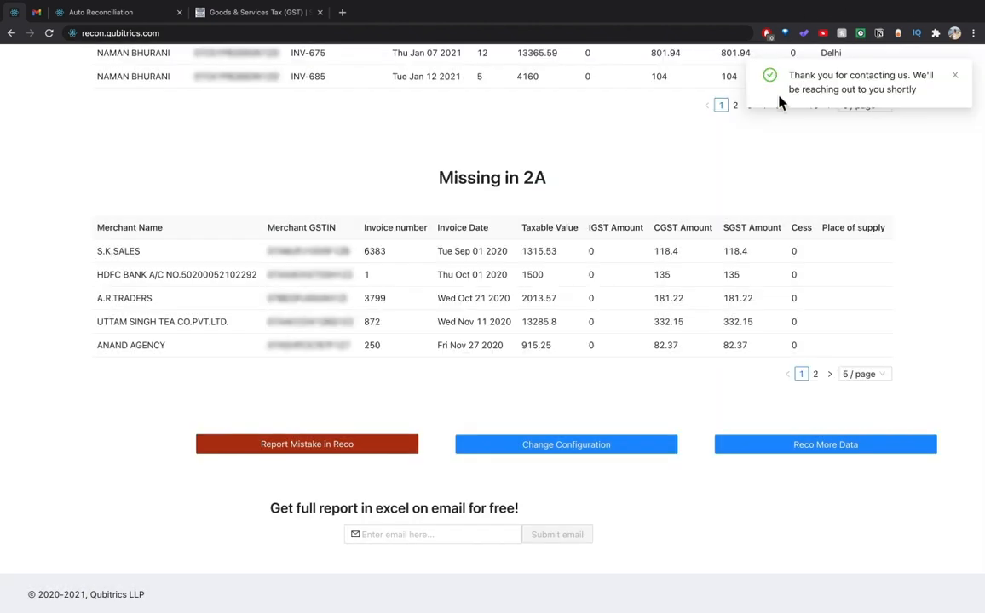
pyautogui.click(955, 76)
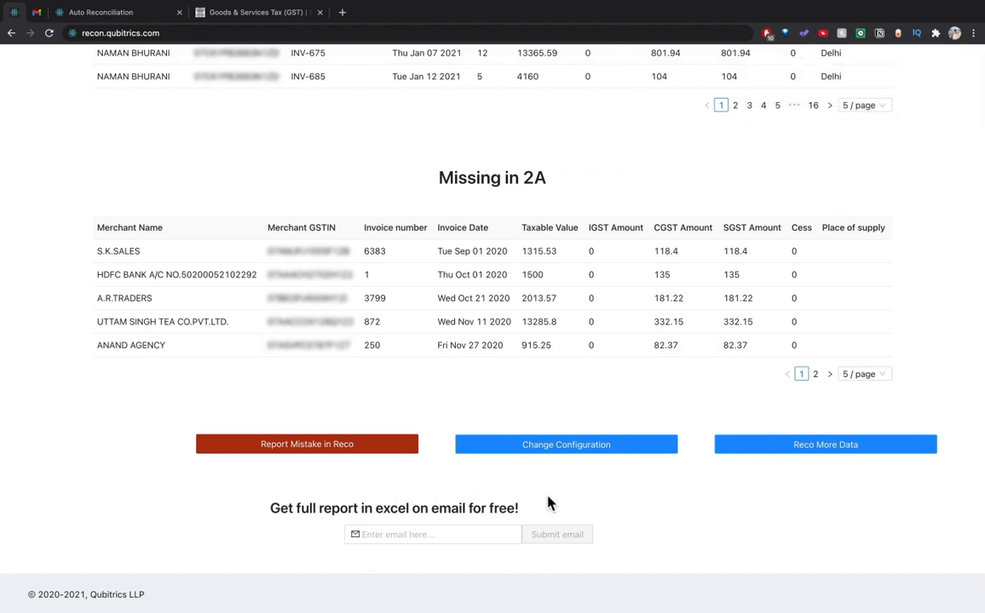
# Paste the e-mail address and submit it to receive the Excel reconciliation report.
pyautogui.click(405, 535)
pyautogui.hotkey('ctrl', 'v')
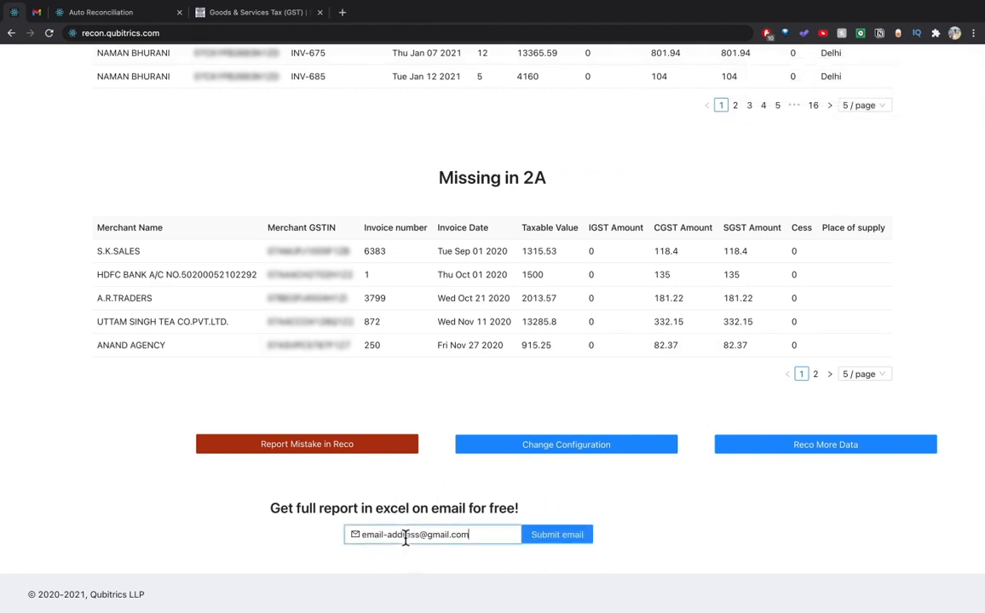
pyautogui.click(555, 542)
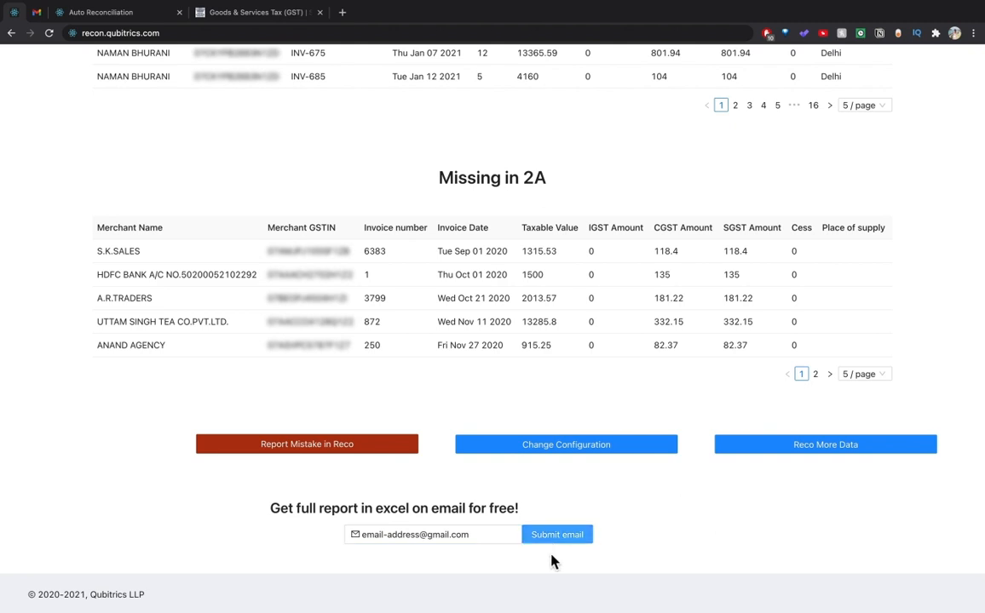
pyautogui.click(38, 13)
# View the Auto Reconciliation Result email with its Excel attachment, then go back to the Qubitrics results tables.
pyautogui.click(505, 170)
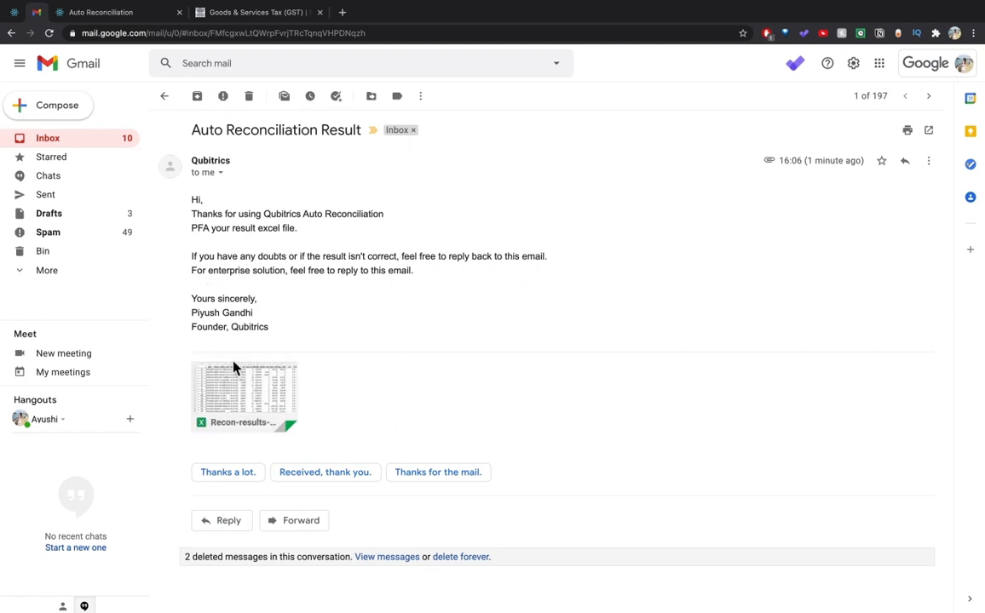
pyautogui.click(15, 12)
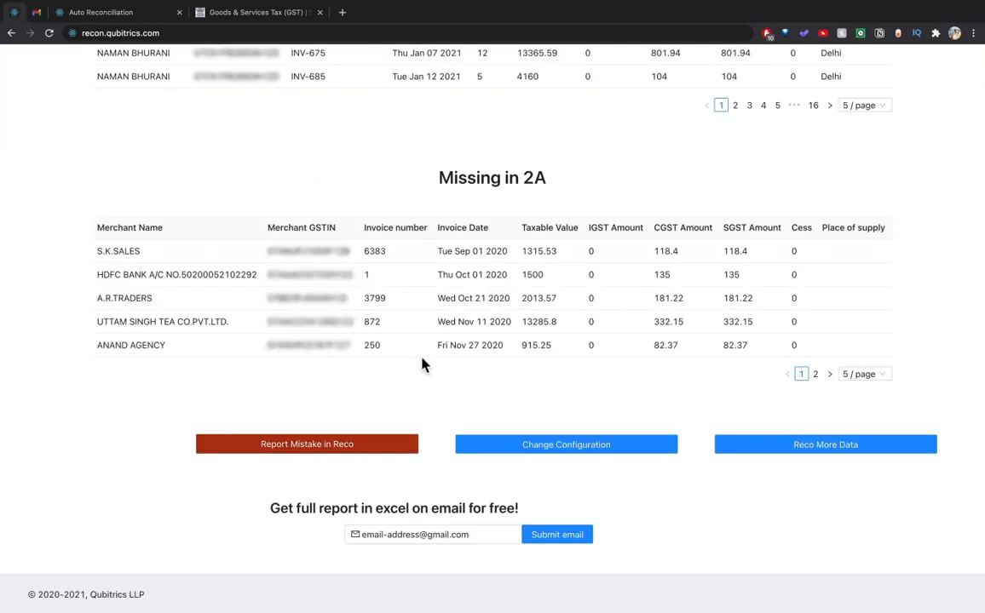
pyautogui.scroll(7, 428, 403)
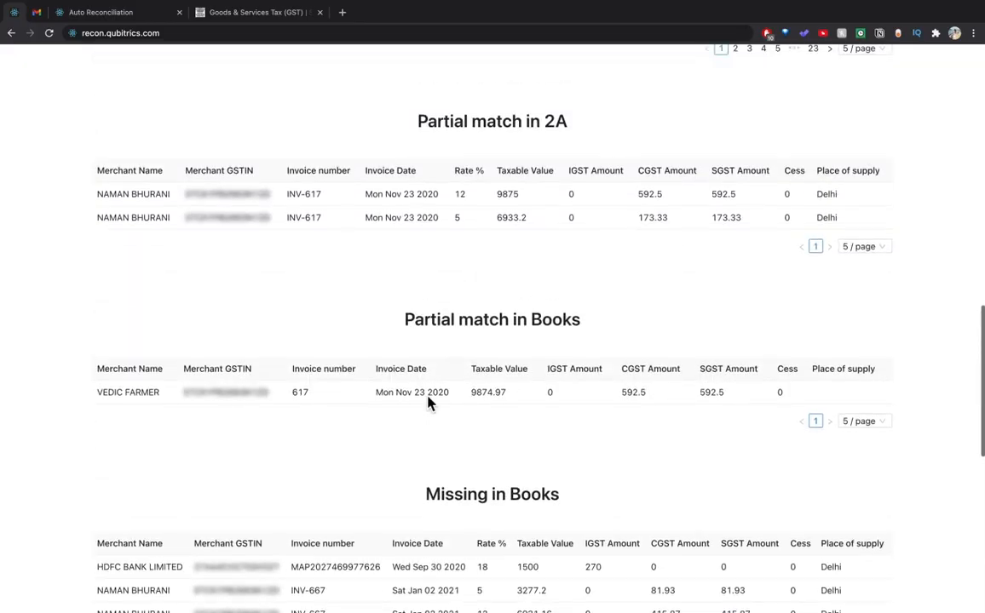